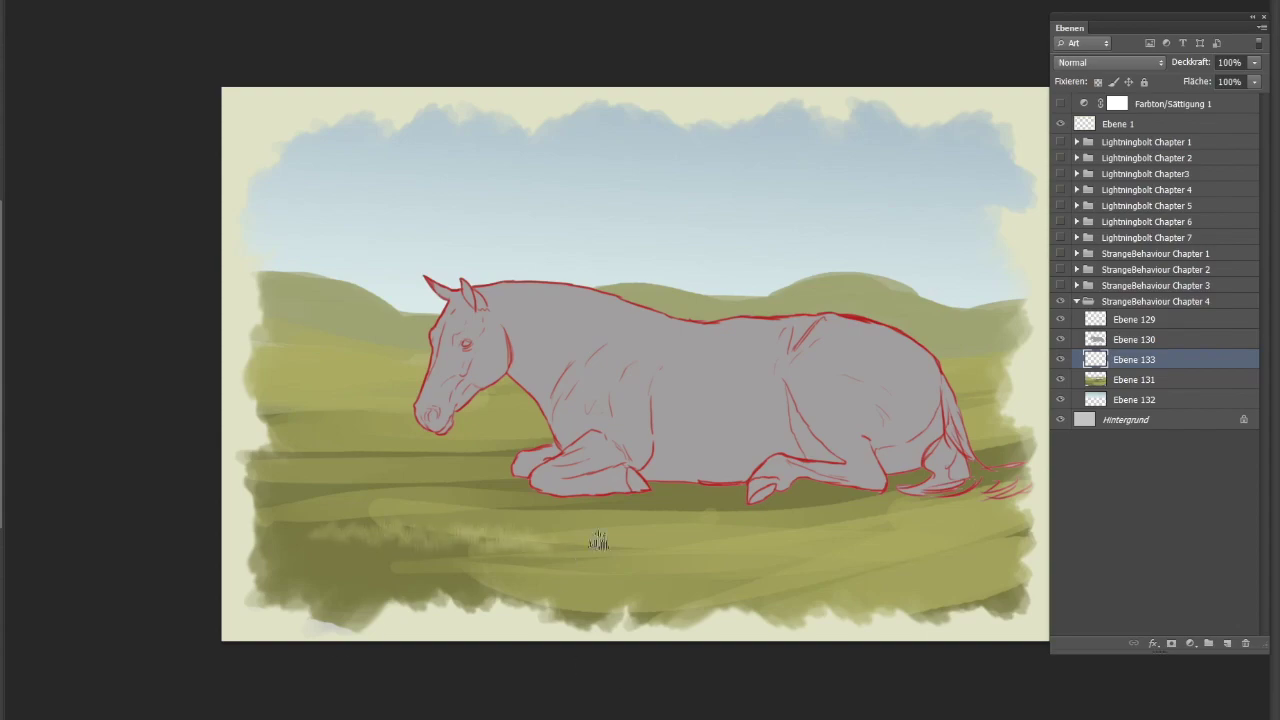
# Paint dense, darker grass texture strokes across the lower meadow
pyautogui.moveTo(540, 590)
pyautogui.mouseDown()
pyautogui.moveTo(705, 597)
pyautogui.moveTo(280, 480)
pyautogui.mouseUp()
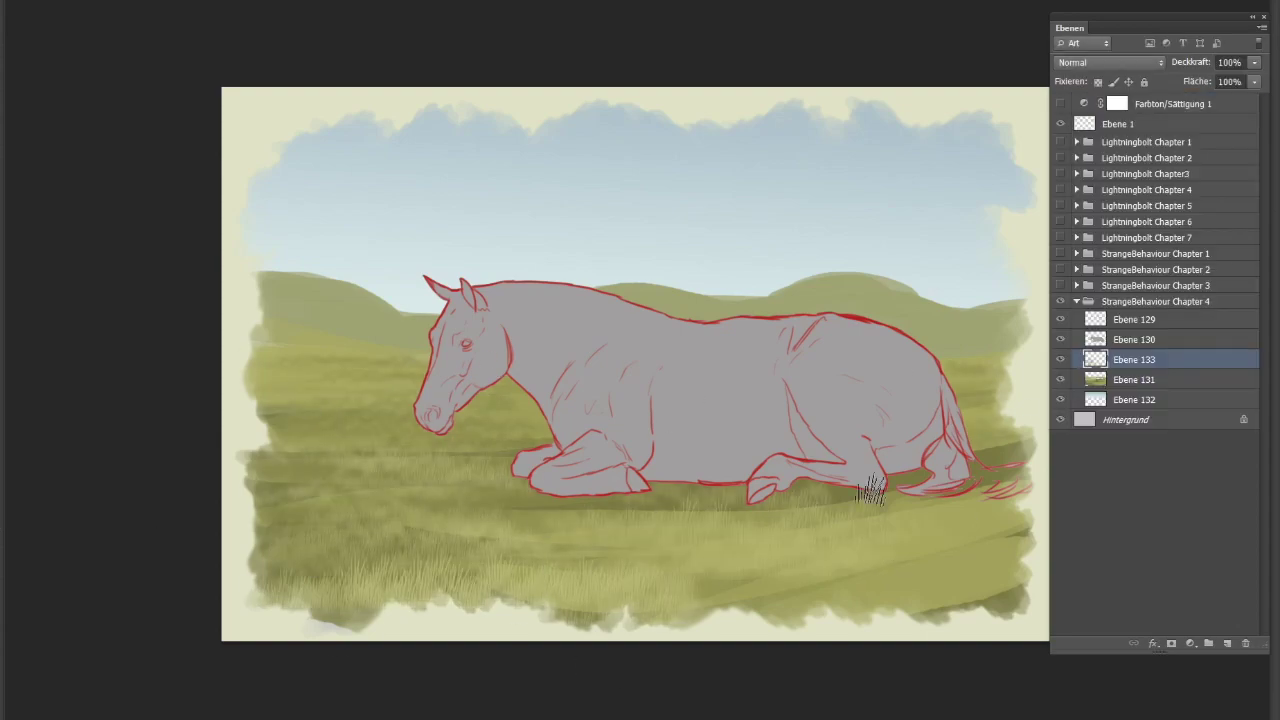
pyautogui.moveTo(660, 520); pyautogui.dragTo(1000, 560)
pyautogui.moveTo(740, 500)
pyautogui.mouseDown()
pyautogui.moveTo(406, 531)
pyautogui.moveTo(949, 543)
pyautogui.mouseUp()
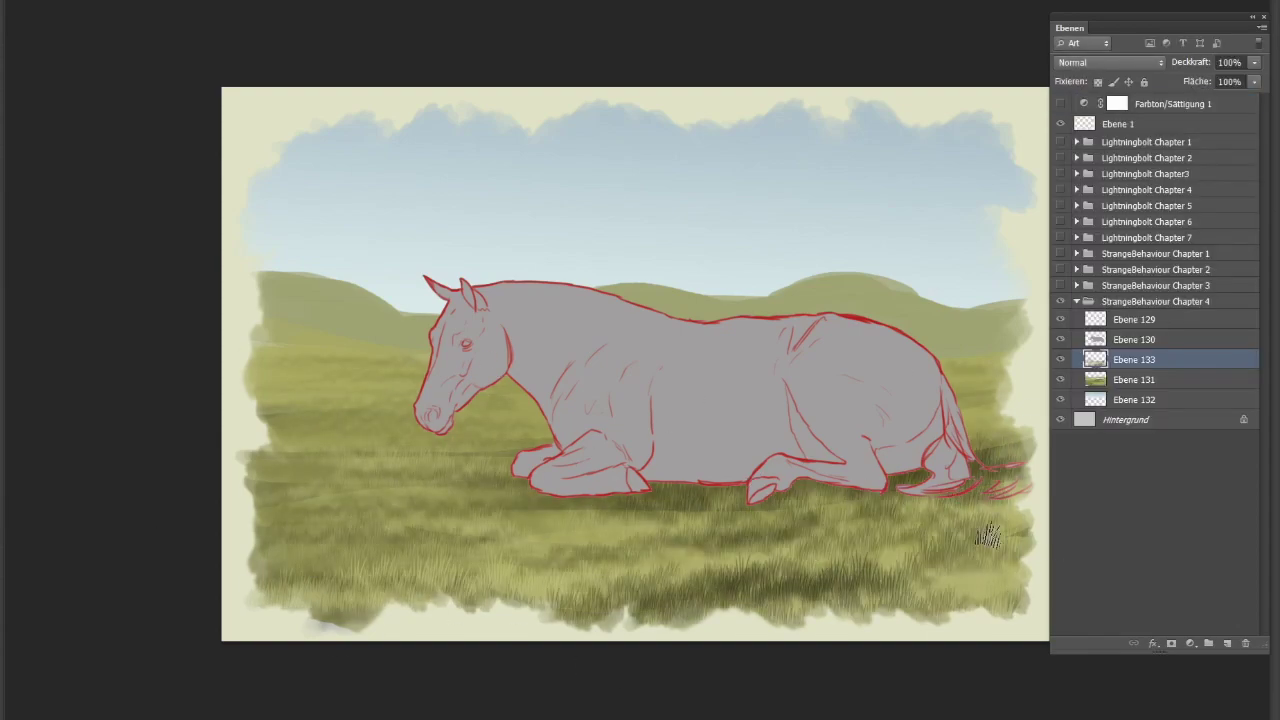
pyautogui.moveTo(810, 595); pyautogui.dragTo(735, 640)
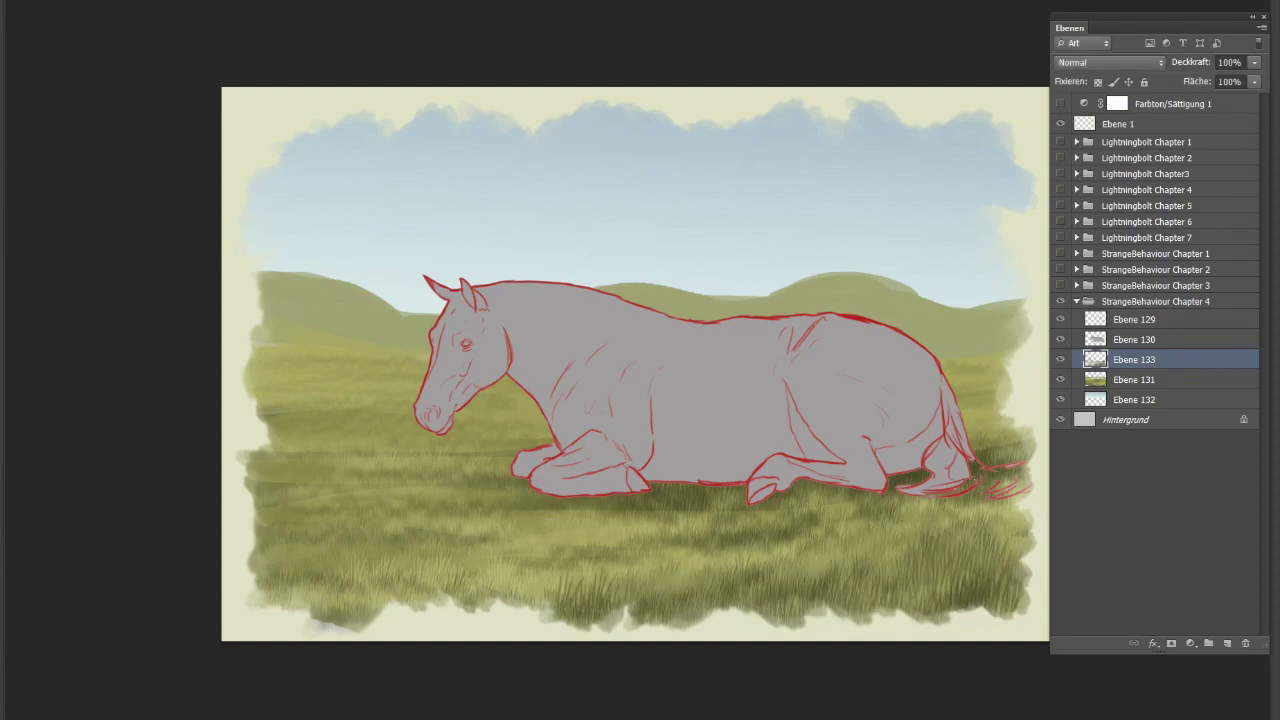
# On a new layer, Ebene 134, scatter white flower clusters across the left and middle meadow
pyautogui.click(1227, 643)
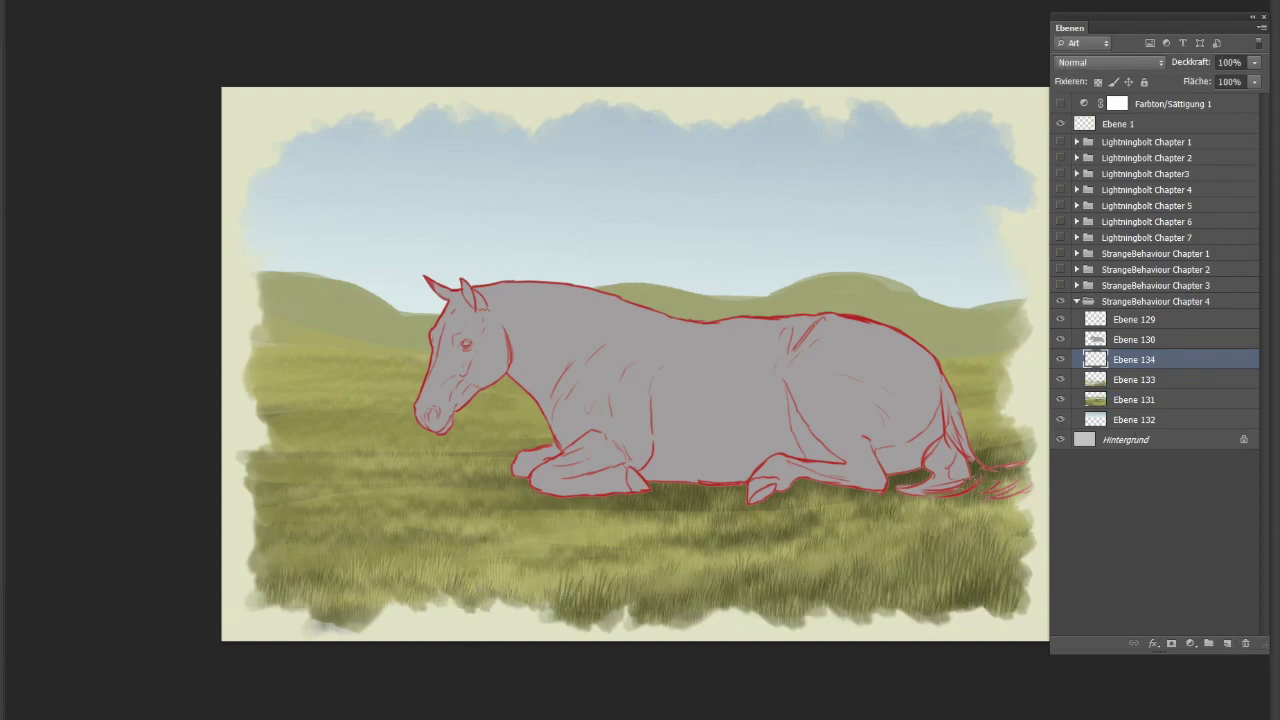
pyautogui.moveTo(345, 542); pyautogui.dragTo(520, 520)
pyautogui.moveTo(255, 462); pyautogui.dragTo(505, 465)
pyautogui.moveTo(285, 520); pyautogui.dragTo(460, 500)
pyautogui.moveTo(680, 530); pyautogui.dragTo(1005, 530)
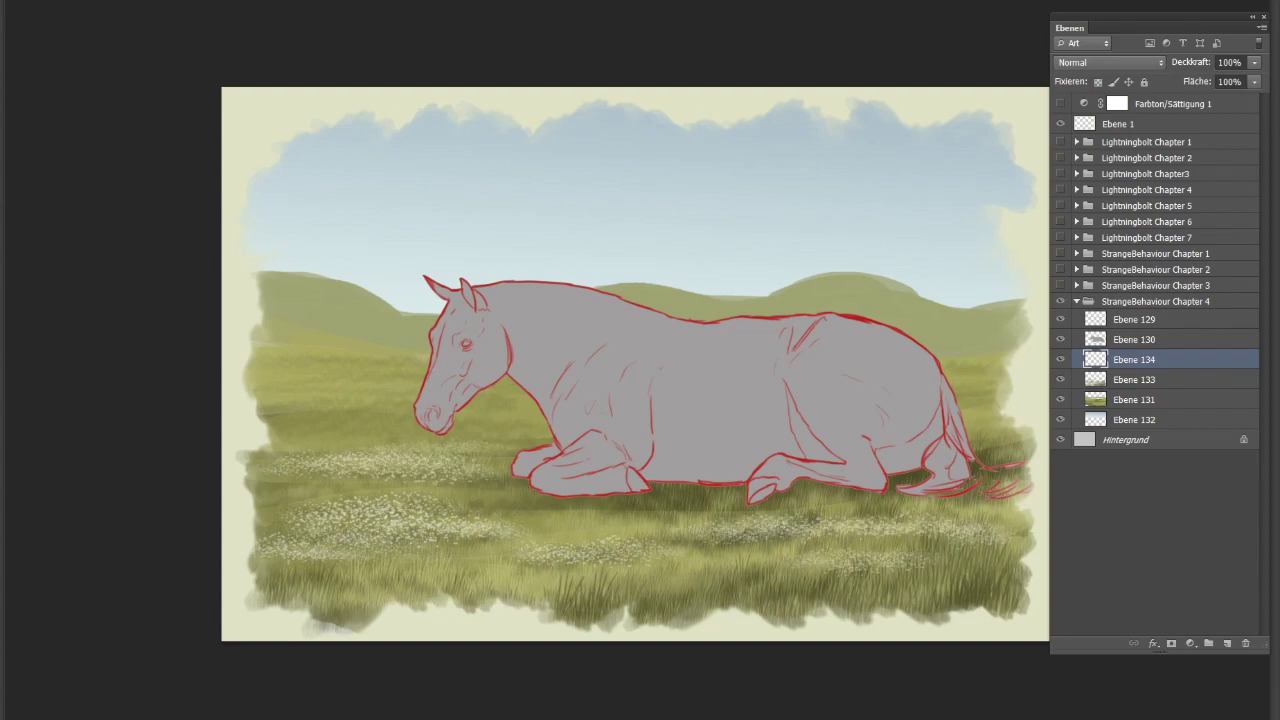
# Add more white flowers near the horse's head and across the lower-right meadow
pyautogui.moveTo(340, 432); pyautogui.dragTo(520, 395)
pyautogui.moveTo(740, 540); pyautogui.dragTo(1000, 505)
pyautogui.moveTo(840, 600); pyautogui.dragTo(1025, 585)
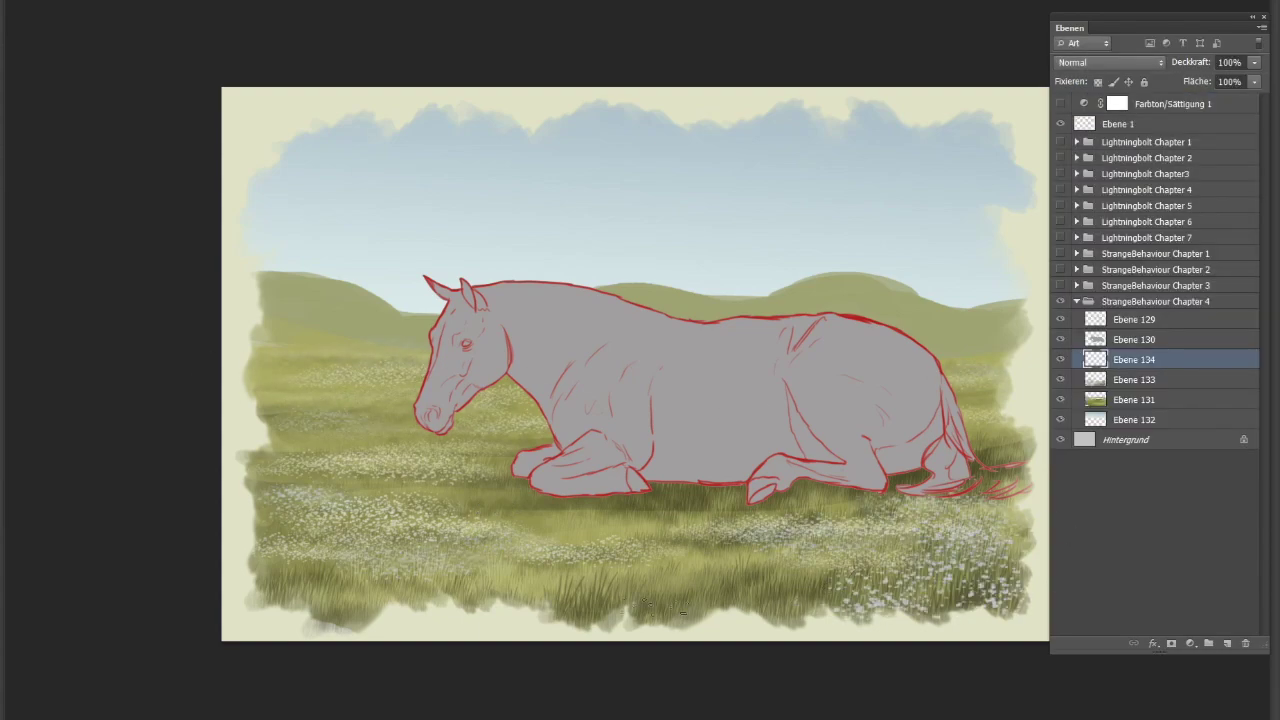
pyautogui.moveTo(640, 590); pyautogui.dragTo(880, 600)
pyautogui.moveTo(740, 580); pyautogui.dragTo(990, 590)
# Select meadow layer Ebene 131, flatten all layers, then undo the flattening
pyautogui.click(1134, 399)
pyautogui.hotkey('ctrl', 'shift', 'e')
pyautogui.hotkey('ctrl', 'z')
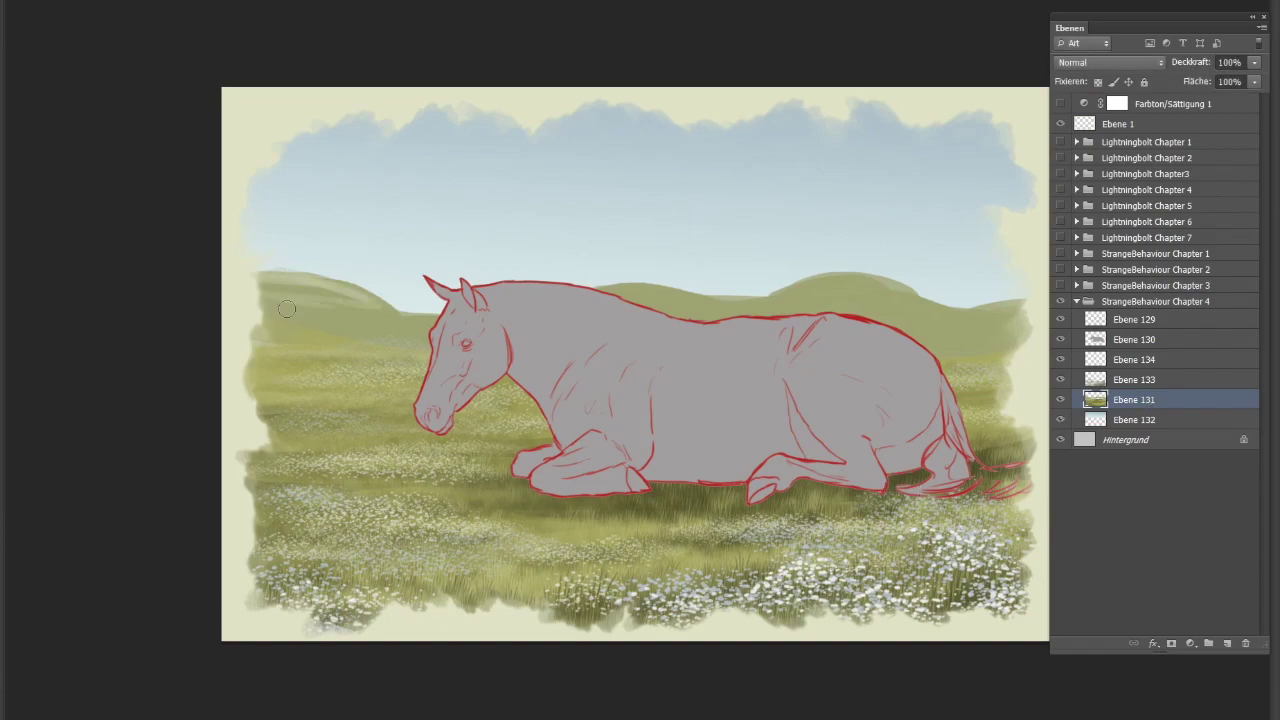
# Reshade the distant horizon hills and the right-side hills and grass with greener tones
pyautogui.moveTo(286, 308); pyautogui.dragTo(1020, 315)
pyautogui.moveTo(264, 300)
pyautogui.mouseDown()
pyautogui.moveTo(990, 305)
pyautogui.moveTo(405, 335)
pyautogui.mouseUp()
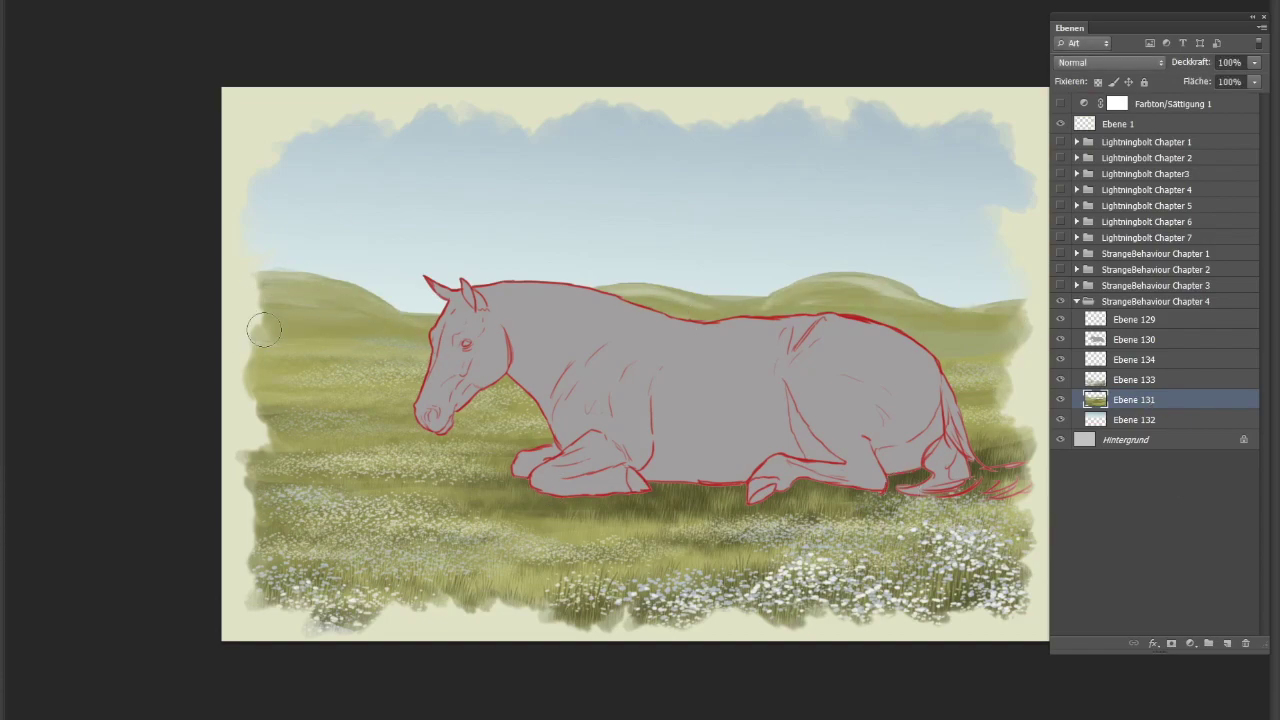
pyautogui.moveTo(852, 300); pyautogui.dragTo(1000, 318)
pyautogui.moveTo(908, 330)
pyautogui.mouseDown()
pyautogui.moveTo(1006, 346)
pyautogui.moveTo(1014, 365)
pyautogui.mouseUp()
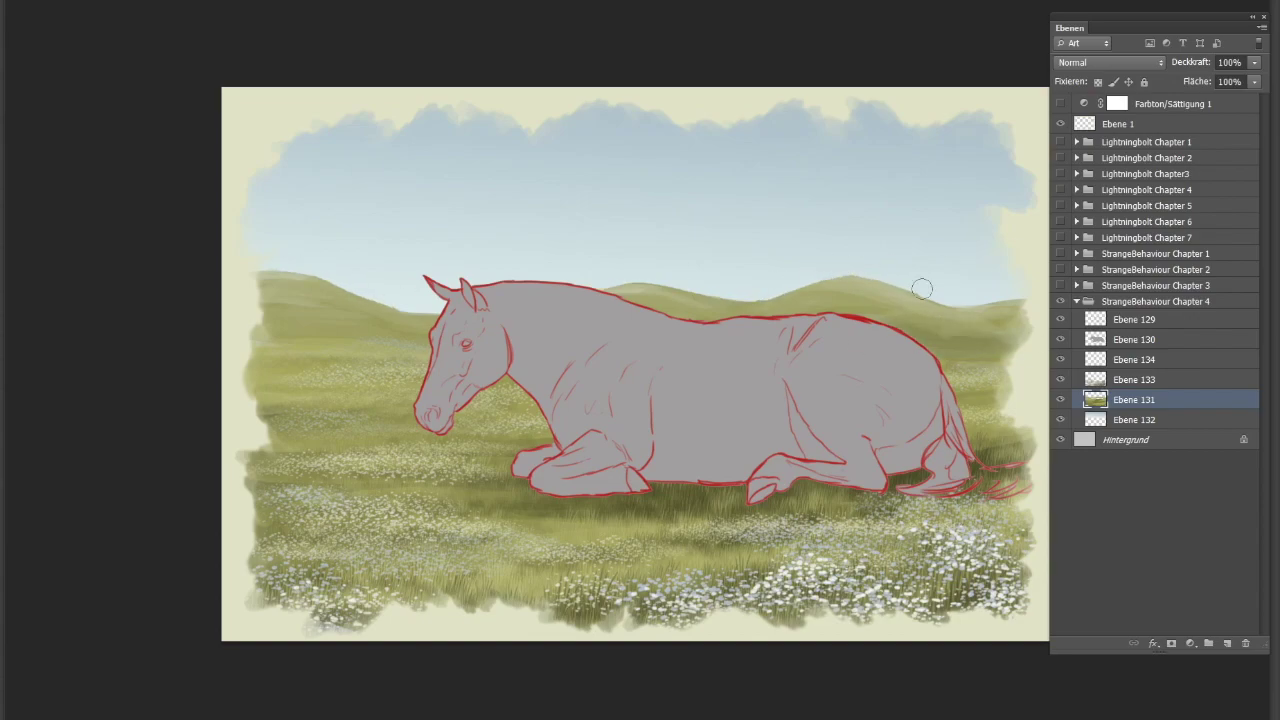
# Paint paler farther hills along the horizon on new layer Ebene 135, then add another layer
pyautogui.keyDown('ctrl'); pyautogui.click(1227, 643); pyautogui.keyUp('ctrl')
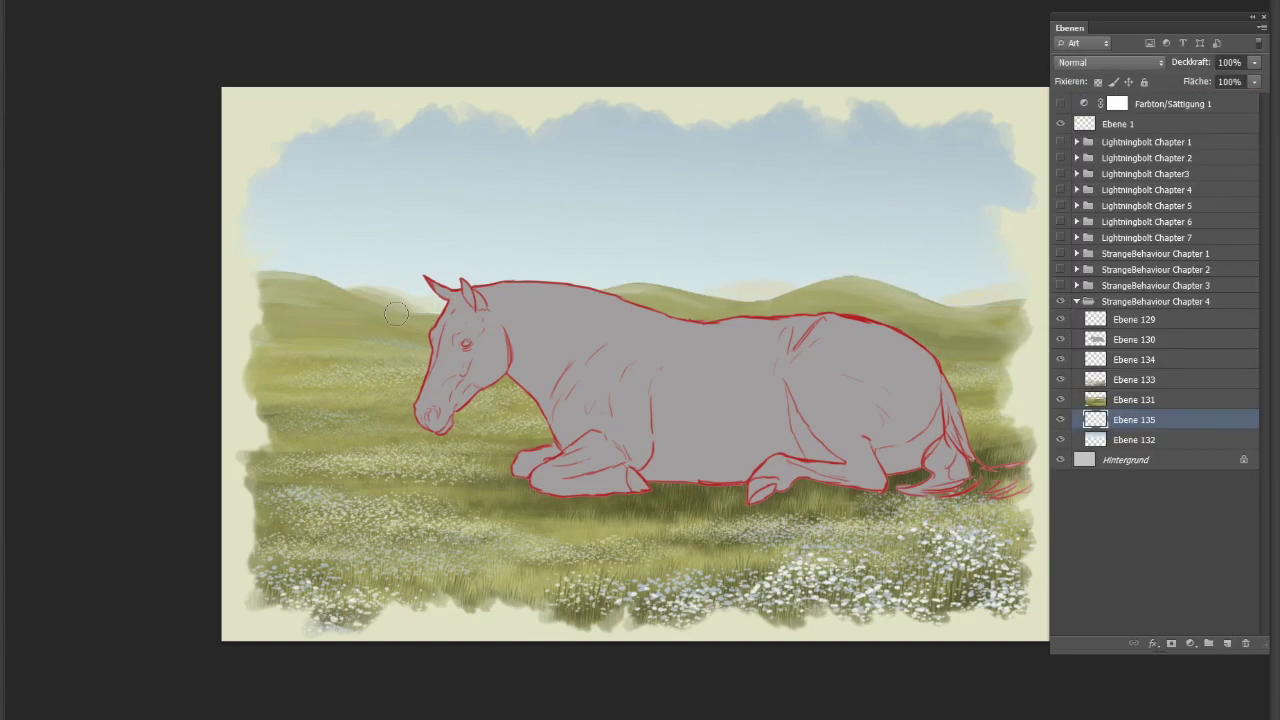
pyautogui.moveTo(390, 300); pyautogui.dragTo(1025, 295)
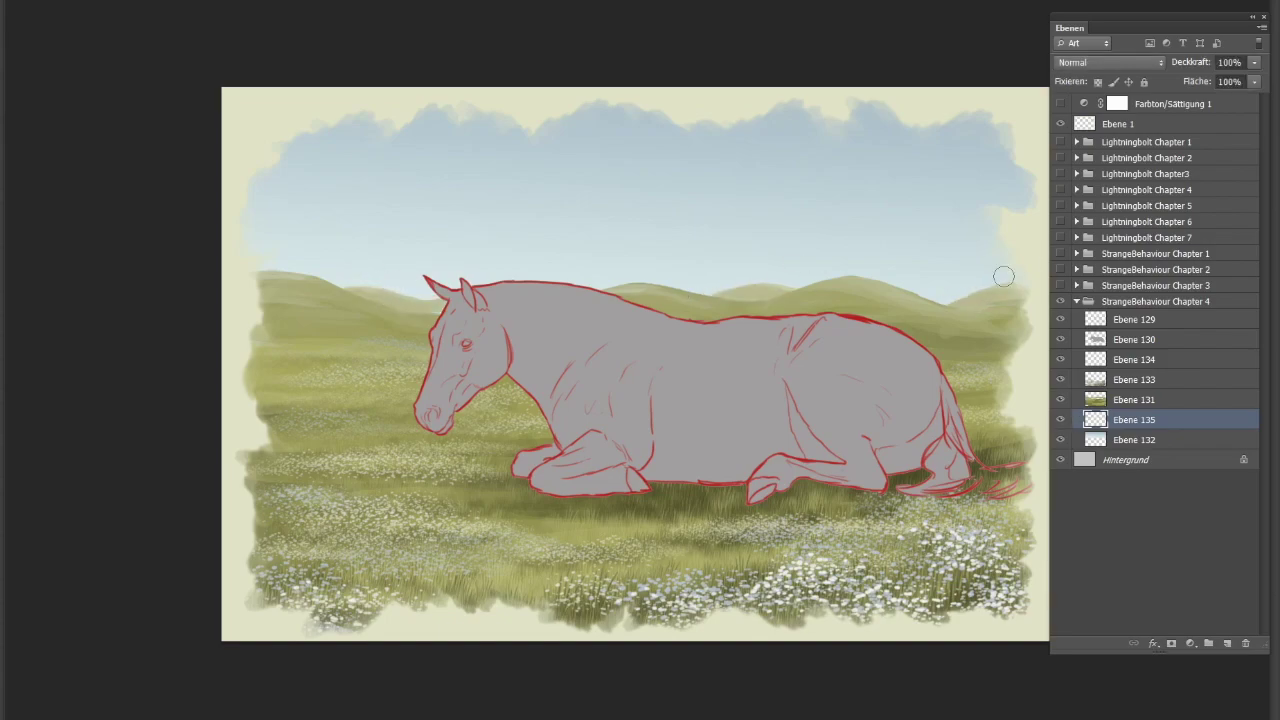
pyautogui.keyDown('ctrl'); pyautogui.click(1227, 643); pyautogui.keyUp('ctrl')
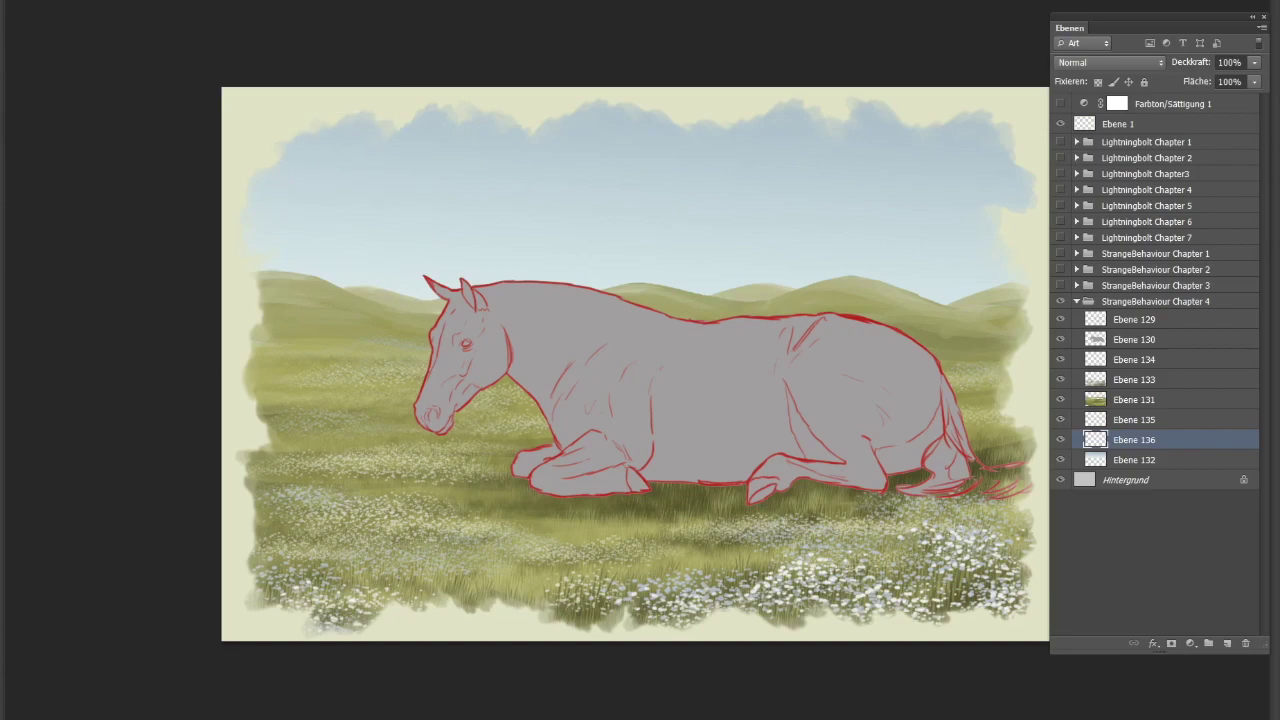
# Brush soft white clouds in the sky and merge Ebene 137 down into Ebene 136
pyautogui.moveTo(300, 150)
pyautogui.mouseDown()
pyautogui.moveTo(529, 171)
pyautogui.moveTo(786, 251)
pyautogui.moveTo(950, 140)
pyautogui.moveTo(680, 214)
pyautogui.moveTo(360, 220)
pyautogui.mouseUp()
pyautogui.click(1227, 643)
pyautogui.rightClick(1134, 440)
pyautogui.click(560, 560)
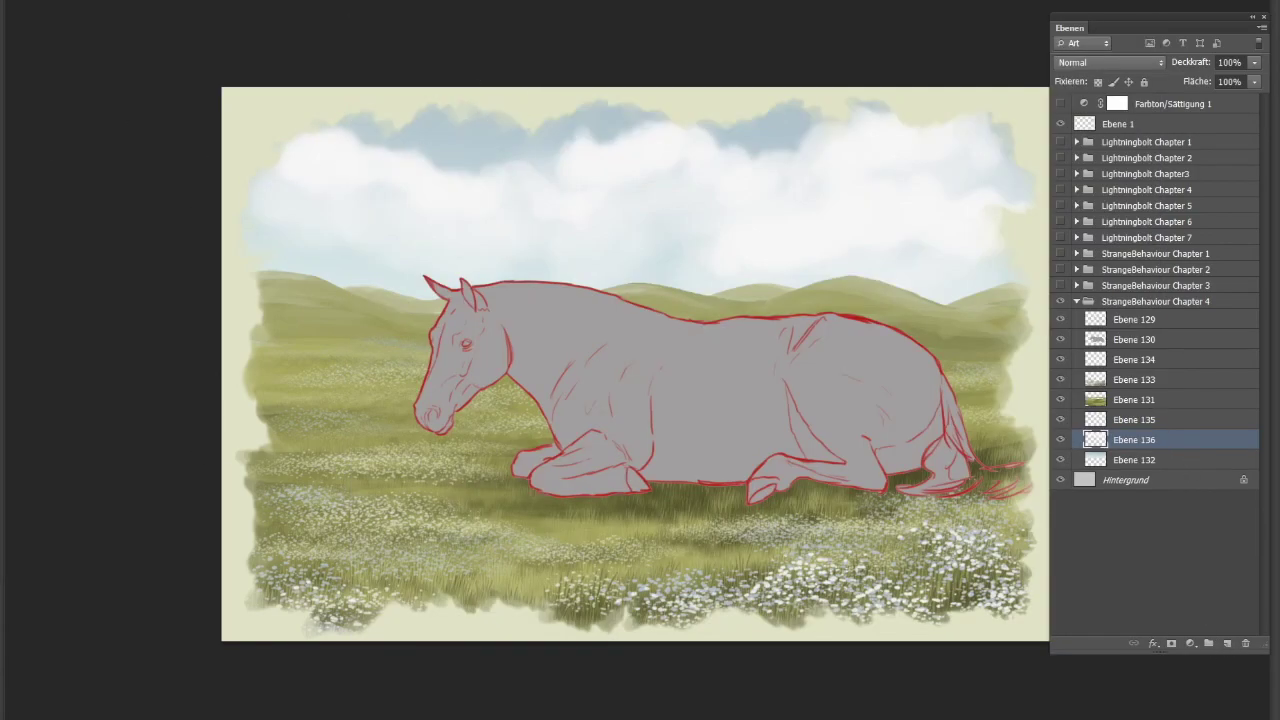
# On horse layer Ebene 130, zoom to the front hoof and darken its lower outline
pyautogui.click(1147, 340)
pyautogui.scroll(5, 493, 388)
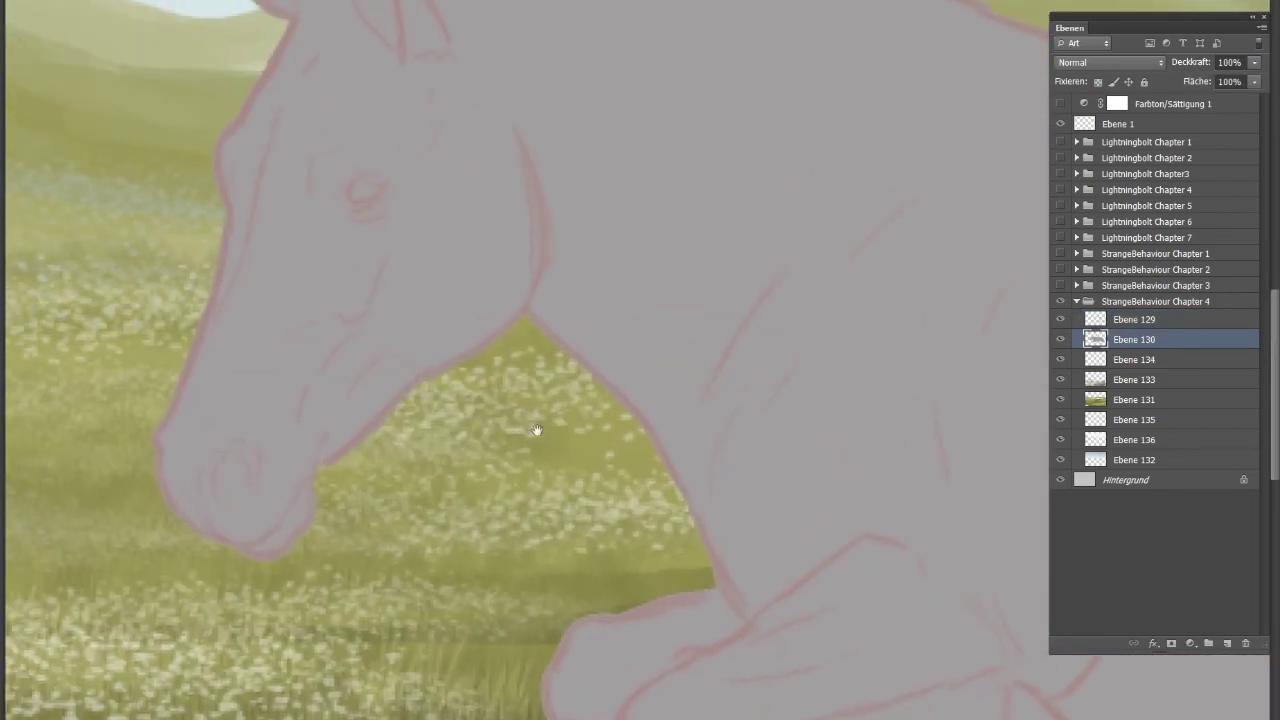
pyautogui.scroll(2, 140, 680)
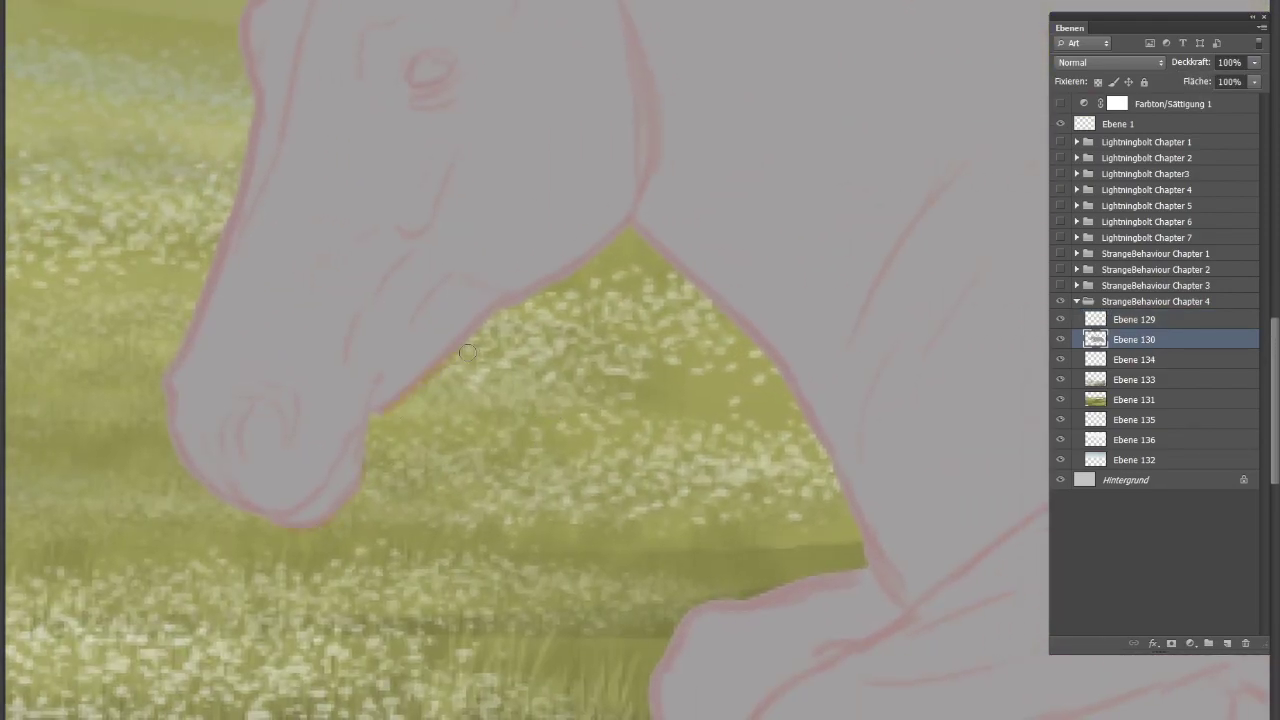
pyautogui.scroll(-3, 539, 574)
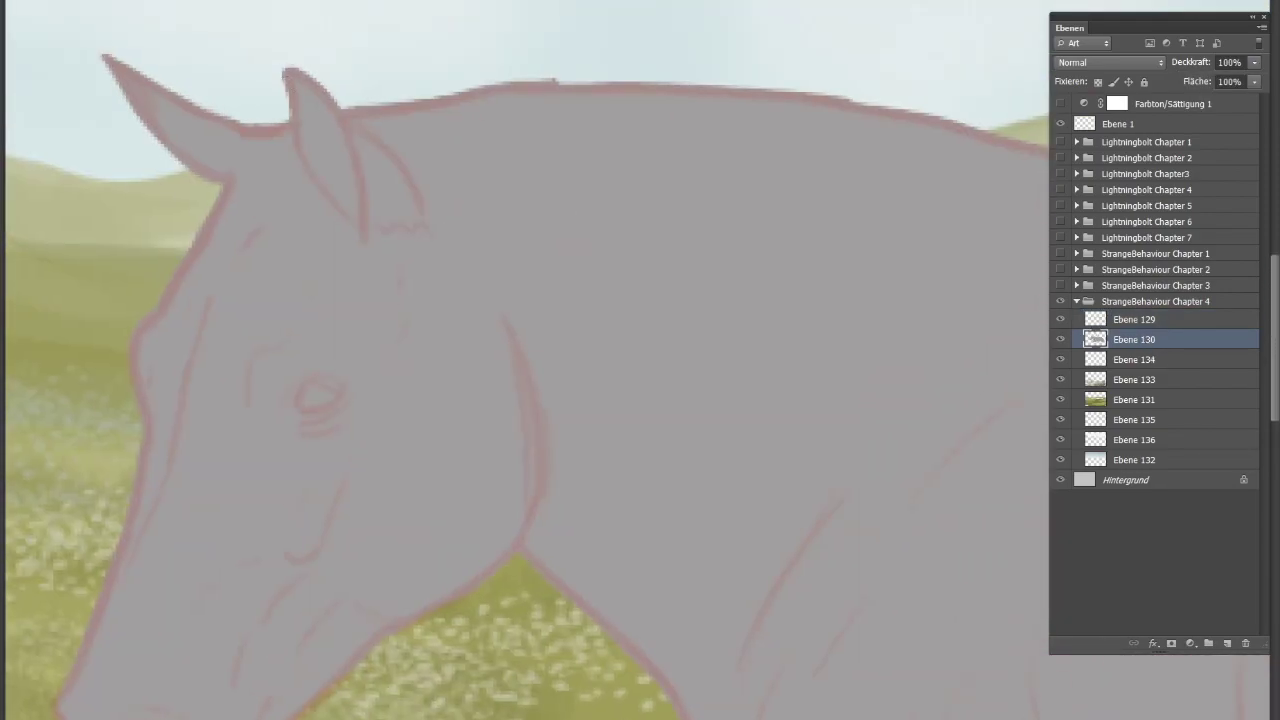
pyautogui.moveTo(1050, 715); pyautogui.dragTo(757, 251)
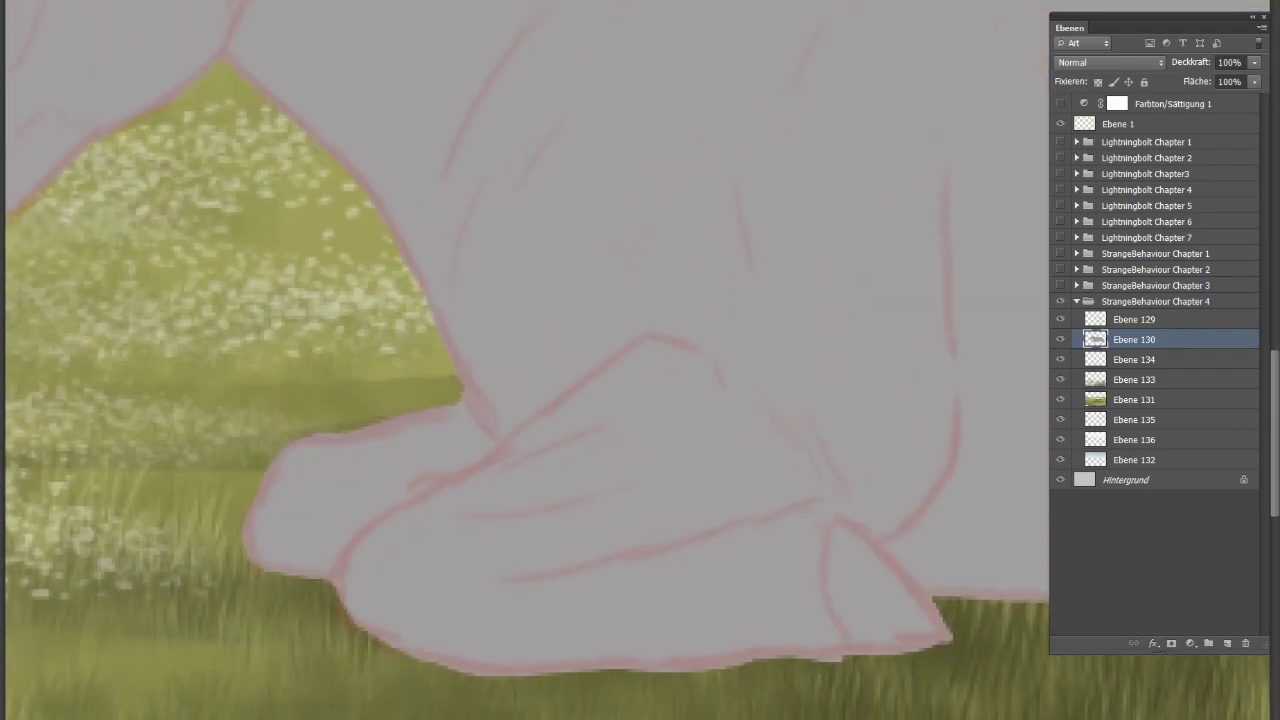
pyautogui.moveTo(315, 422); pyautogui.dragTo(748, 668)
pyautogui.scroll(-5, 302, 302)
pyautogui.moveTo(302, 302); pyautogui.dragTo(748, 375)
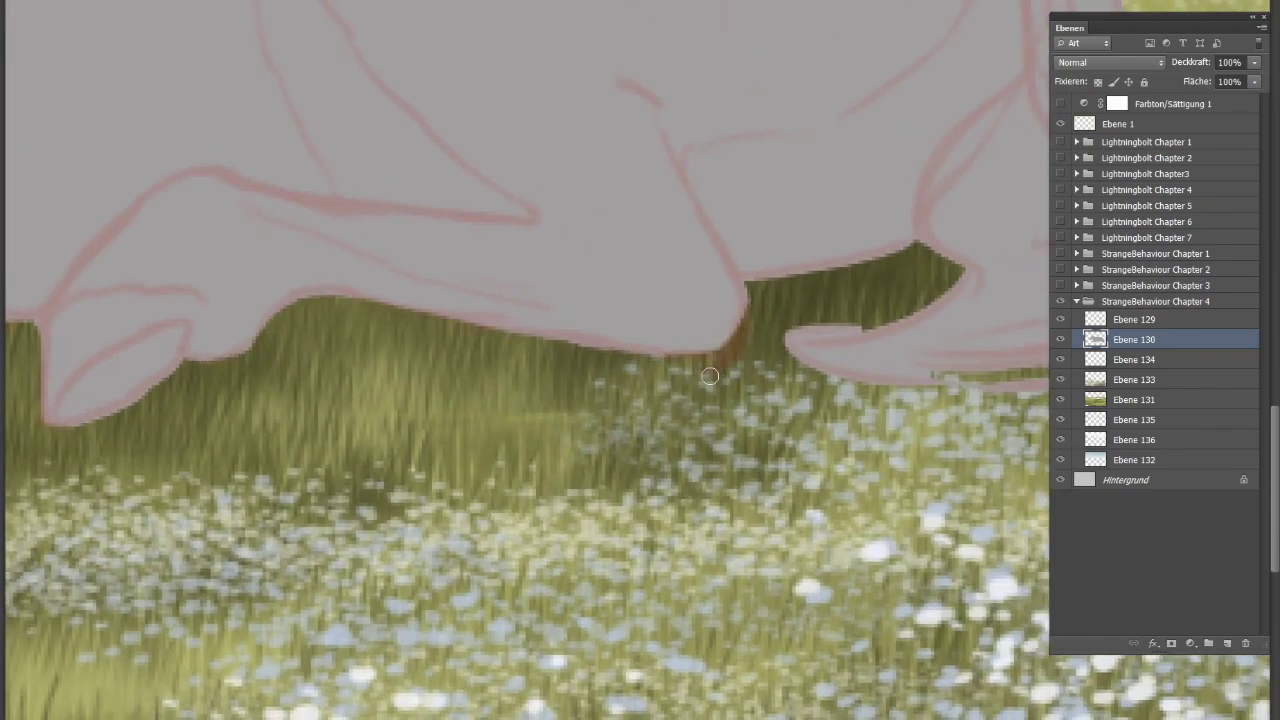
pyautogui.scroll(5, 748, 375)
pyautogui.hscroll(-5, 759, 332)
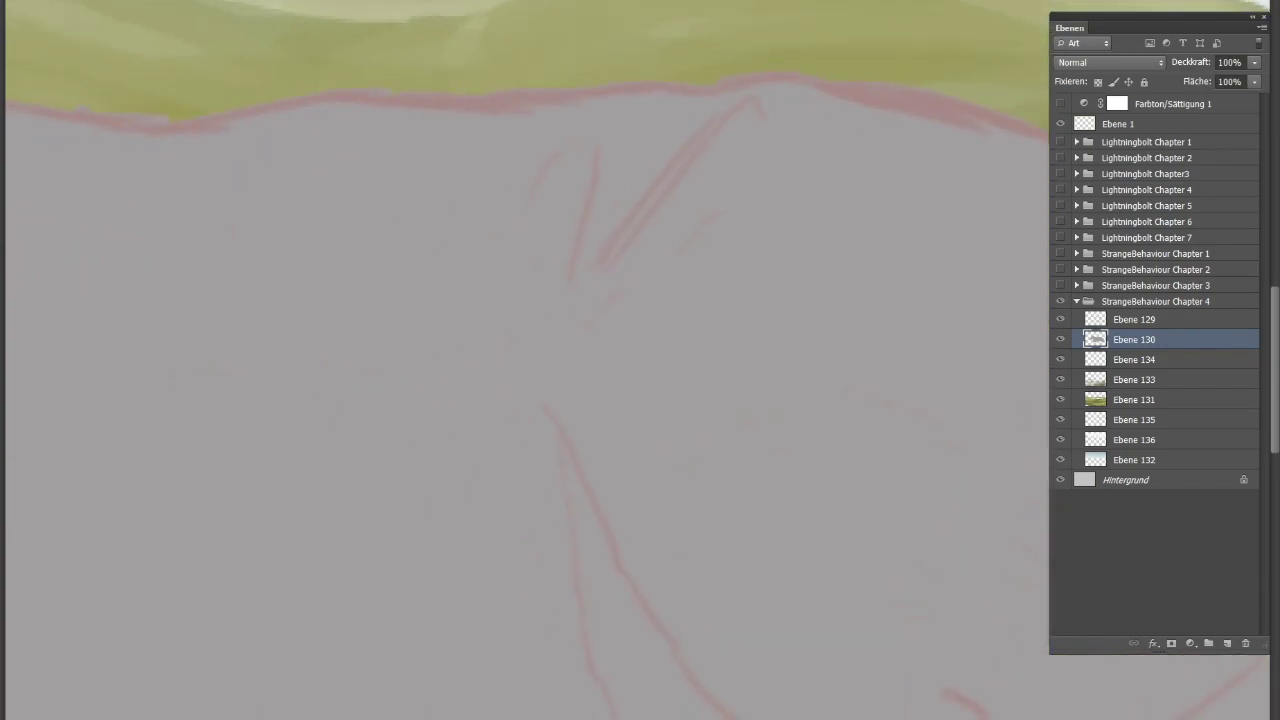
pyautogui.scroll(3, 394, 320)
pyautogui.scroll(3, 394, 320)
pyautogui.hotkey('ctrl', '0')
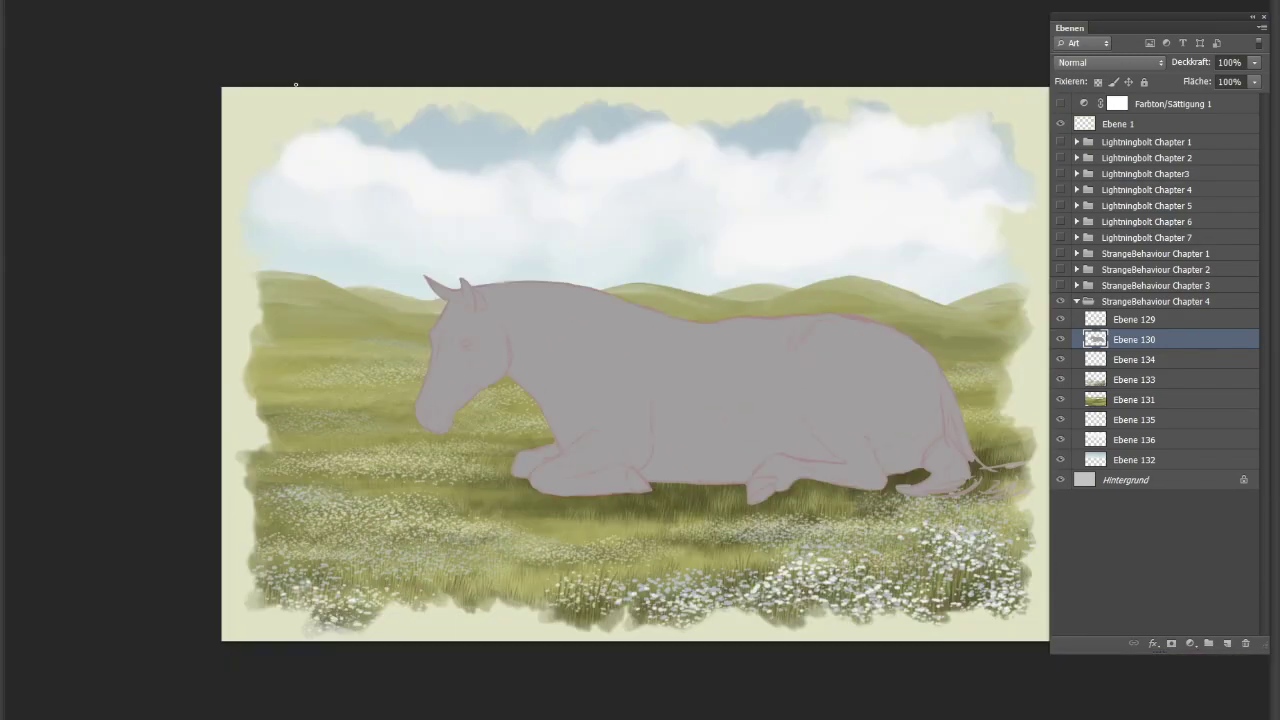
# On a new layer above Ebene 129, paint dark grass blades along the front hooves and belly line
pyautogui.click(1227, 643)
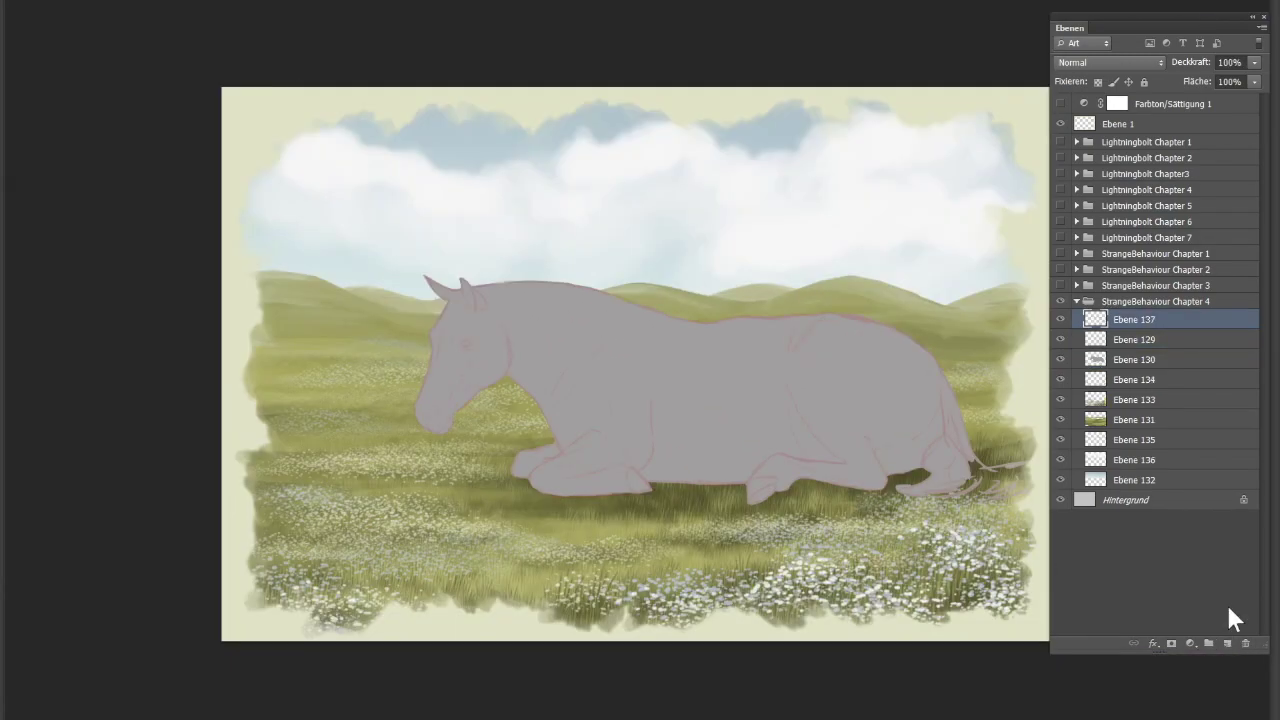
pyautogui.hotkey('ctrl', '+')
pyautogui.hotkey('ctrl', '+')
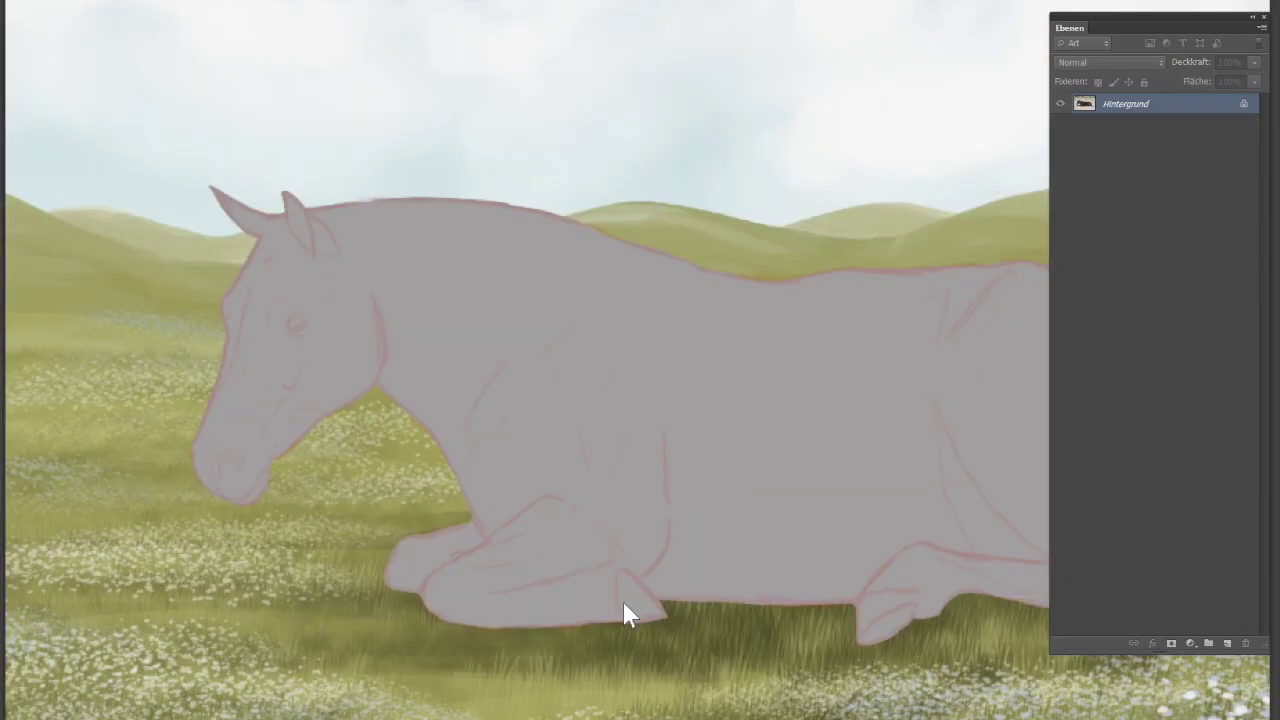
pyautogui.moveTo(630, 580); pyautogui.dragTo(622, 623)
pyautogui.moveTo(383, 577)
pyautogui.mouseDown()
pyautogui.moveTo(485, 605)
pyautogui.moveTo(138, 521)
pyautogui.mouseUp()
pyautogui.moveTo(280, 530); pyautogui.dragTo(350, 472)
pyautogui.moveTo(366, 520); pyautogui.dragTo(488, 488)
pyautogui.moveTo(412, 520)
pyautogui.mouseDown()
pyautogui.moveTo(509, 538)
pyautogui.moveTo(626, 504)
pyautogui.moveTo(734, 522)
pyautogui.mouseUp()
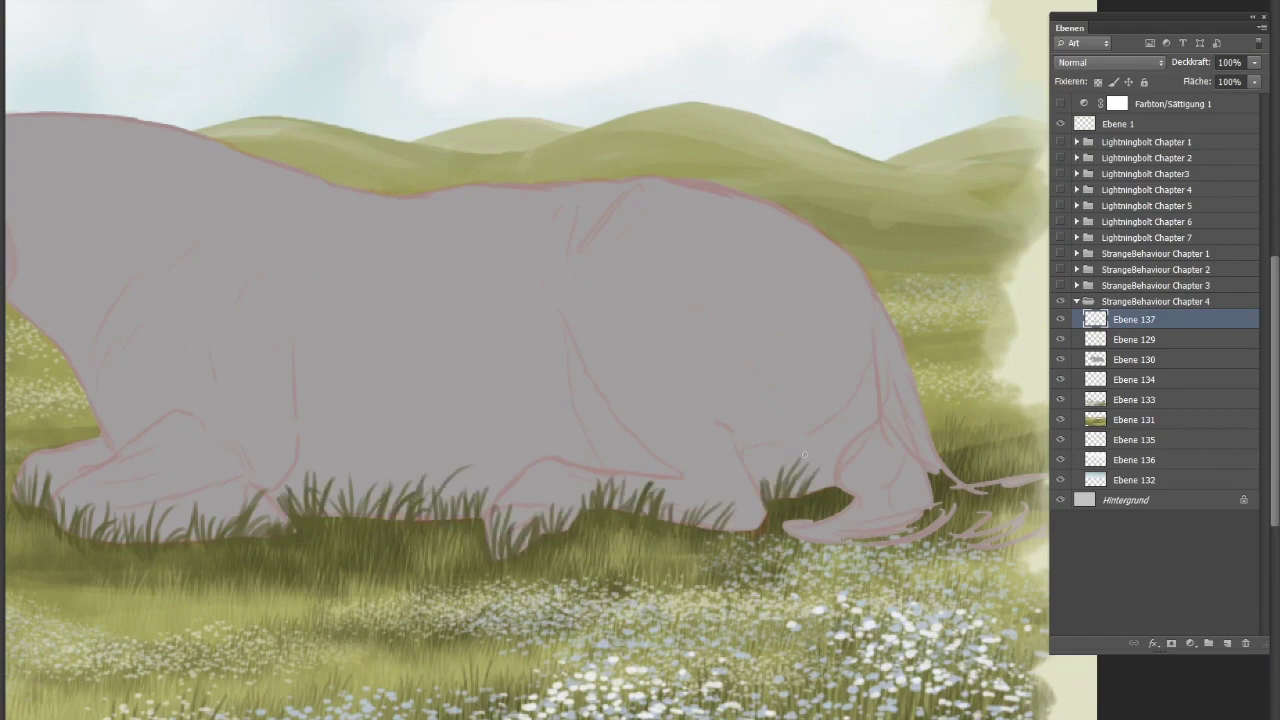
# Add more dark and lighter grass tufts along the horse's belly line
pyautogui.moveTo(808, 494); pyautogui.dragTo(845, 468)
pyautogui.moveTo(765, 538); pyautogui.dragTo(720, 502)
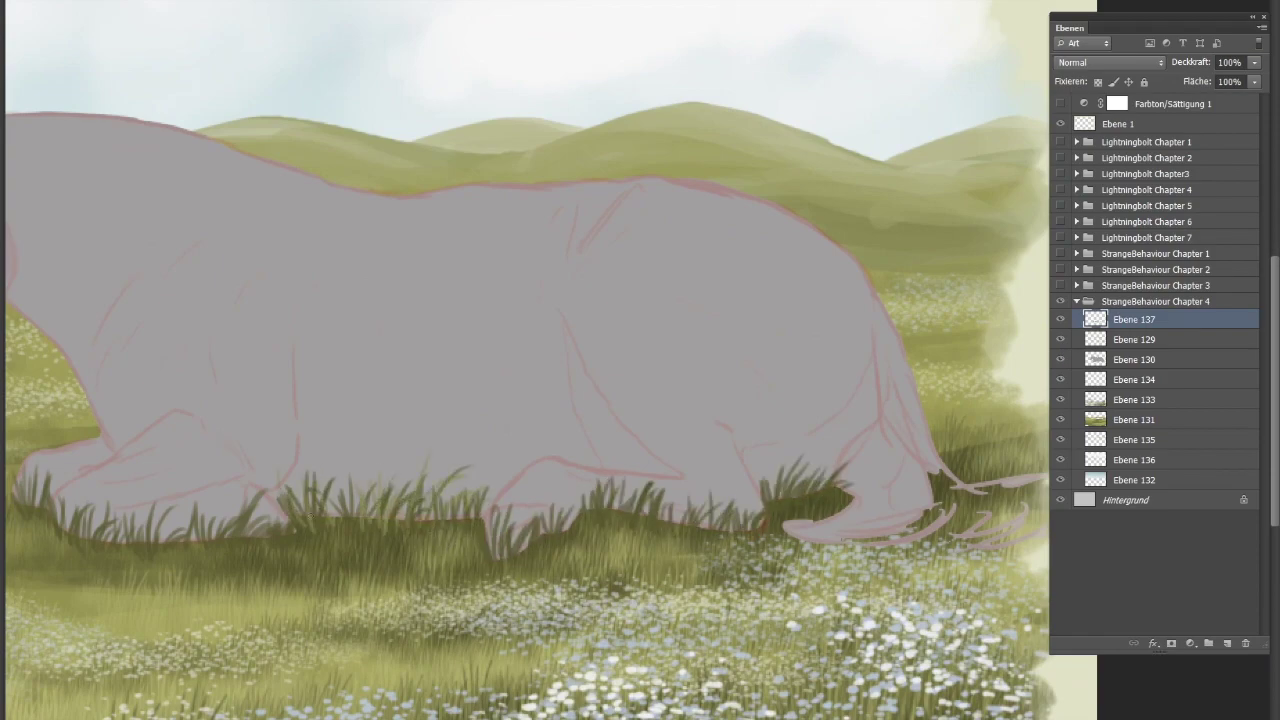
pyautogui.moveTo(562, 540); pyautogui.dragTo(604, 494)
pyautogui.moveTo(690, 542); pyautogui.dragTo(703, 497)
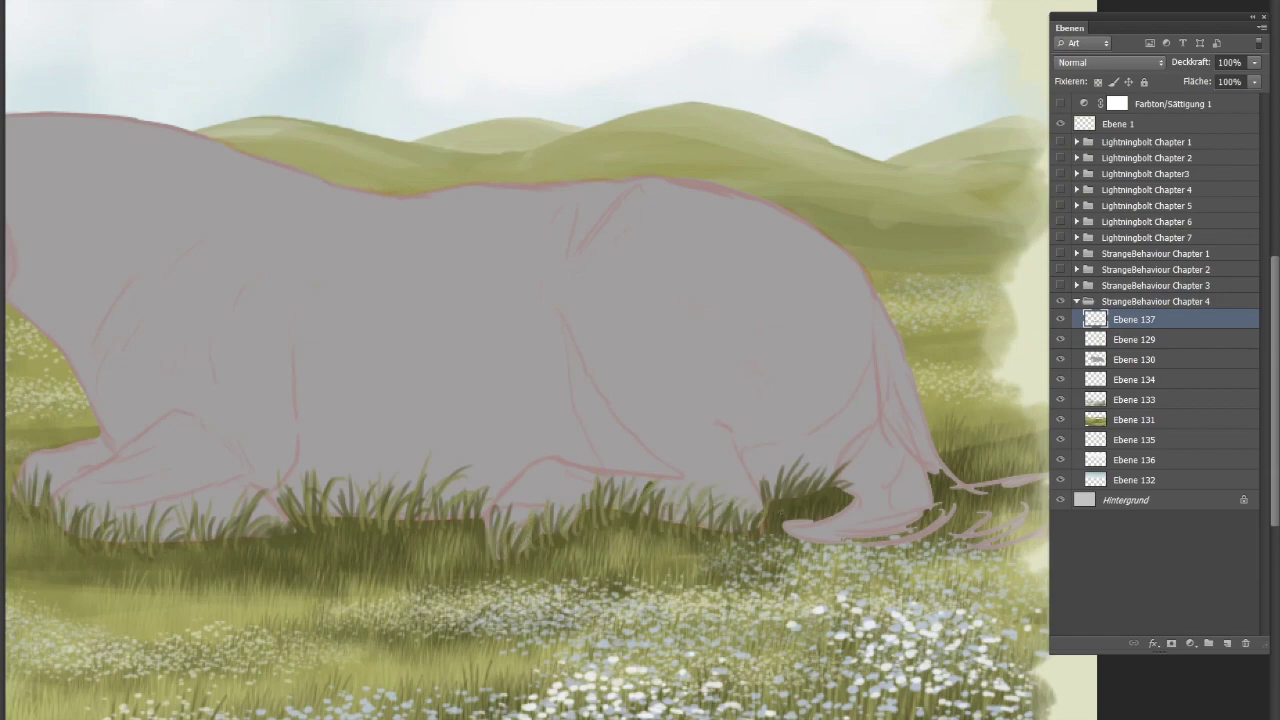
pyautogui.moveTo(685, 540); pyautogui.dragTo(580, 470)
pyautogui.moveTo(545, 555)
pyautogui.mouseDown()
pyautogui.moveTo(470, 535)
pyautogui.moveTo(620, 505)
pyautogui.mouseUp()
pyautogui.moveTo(575, 492); pyautogui.dragTo(645, 466)
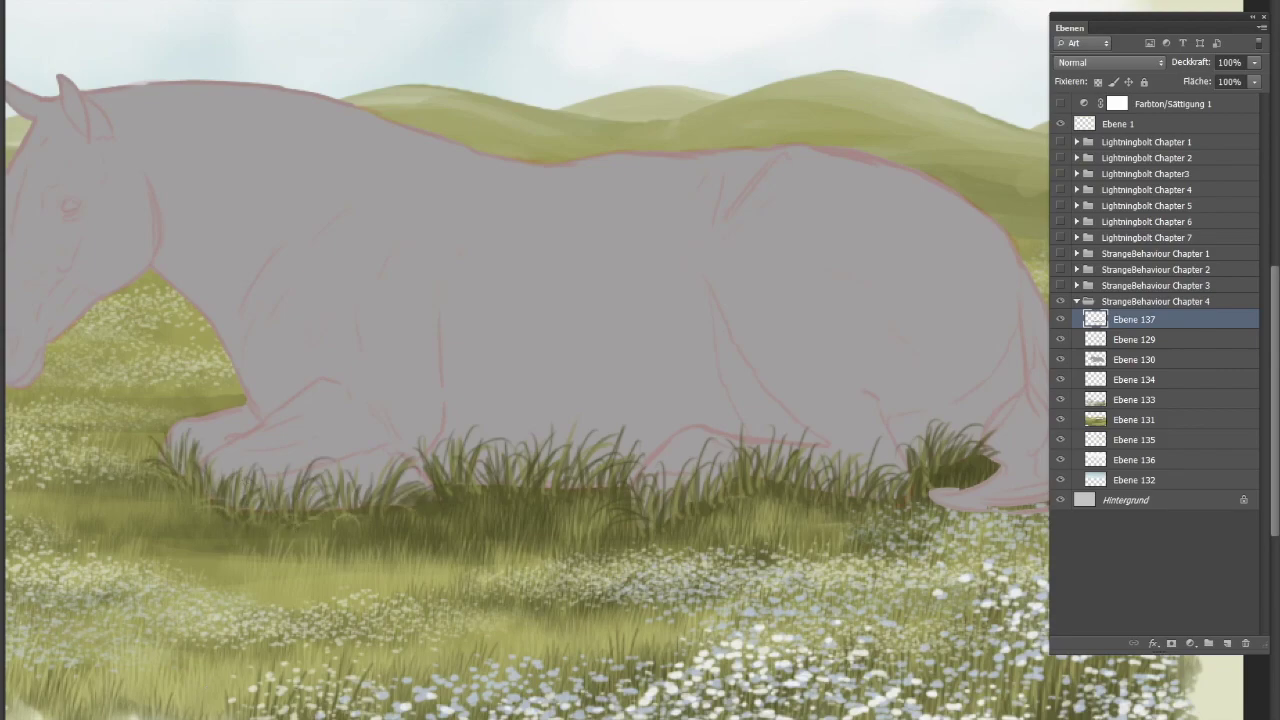
pyautogui.moveTo(485, 500); pyautogui.dragTo(465, 422)
# Fit the painting in view, select horse layer Ebene 130, and zoom in on the horse
pyautogui.hotkey('ctrl', '0')
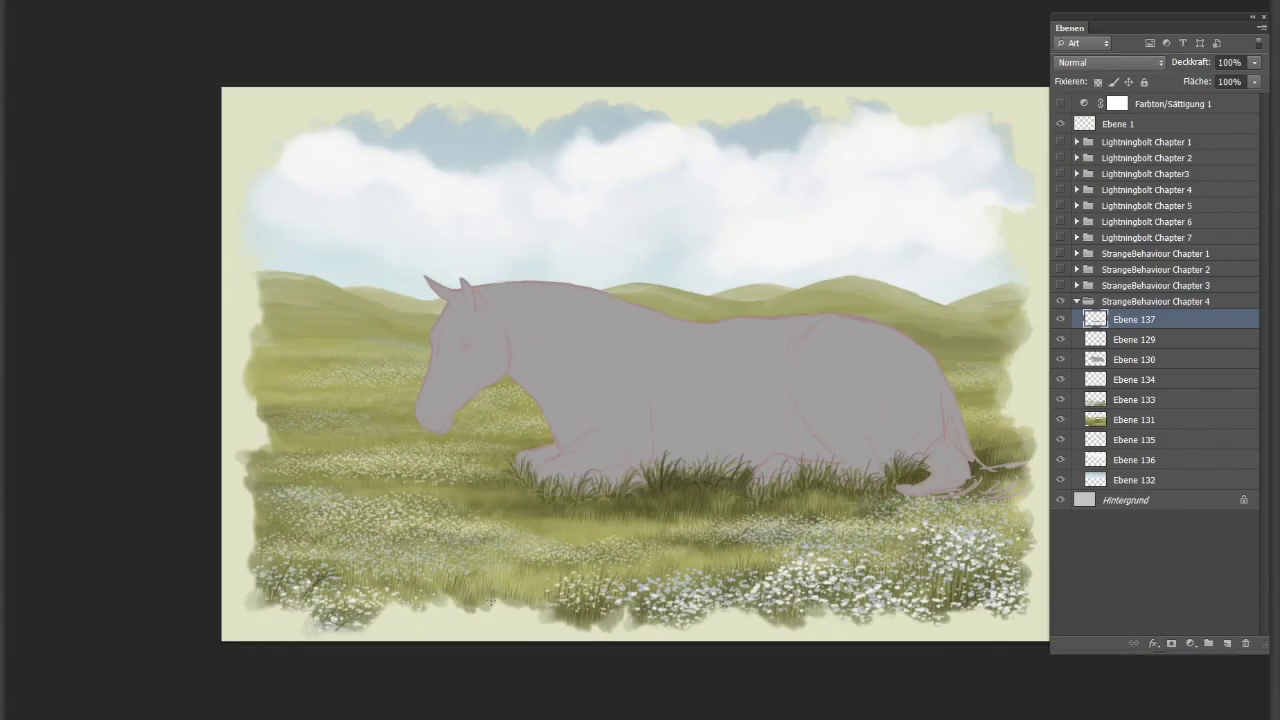
pyautogui.click(1134, 359)
pyautogui.hotkey('ctrl', '+')
pyautogui.hotkey('ctrl', '+')
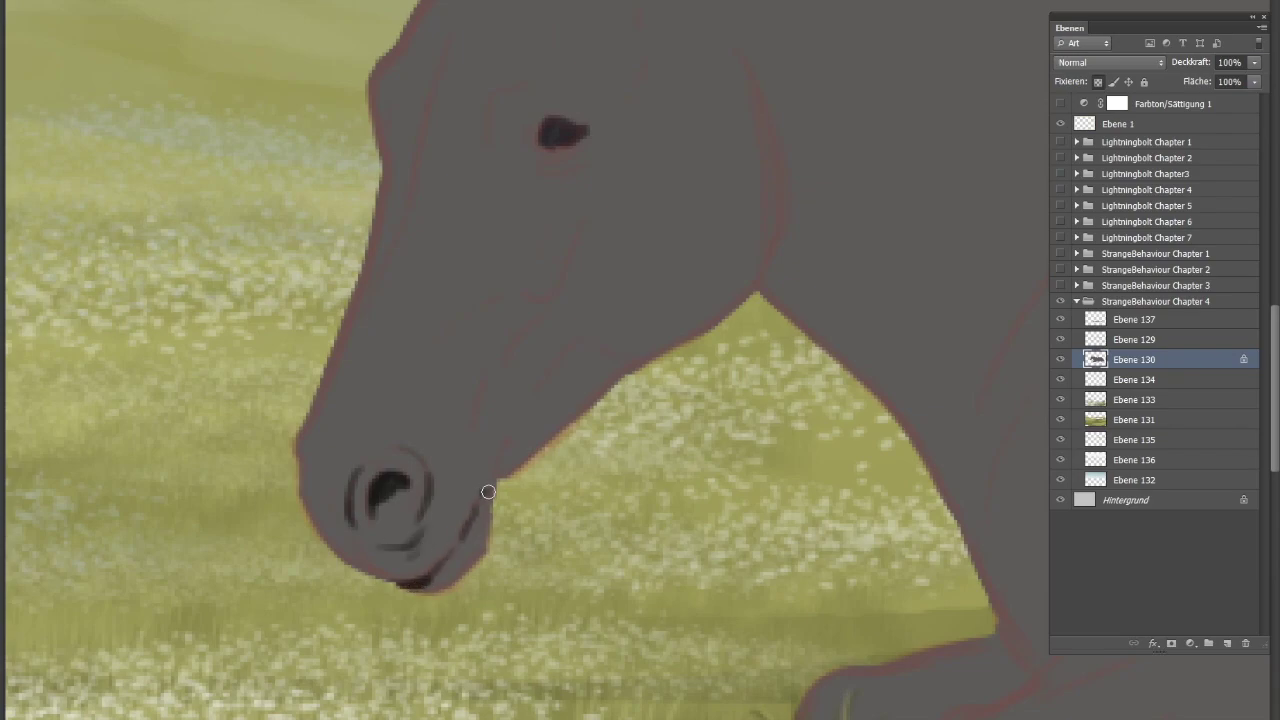
# Shade the jaw, muzzle, throat and cheek dark, with brownish tones on nostril and cheek
pyautogui.moveTo(488, 492); pyautogui.dragTo(455, 585)
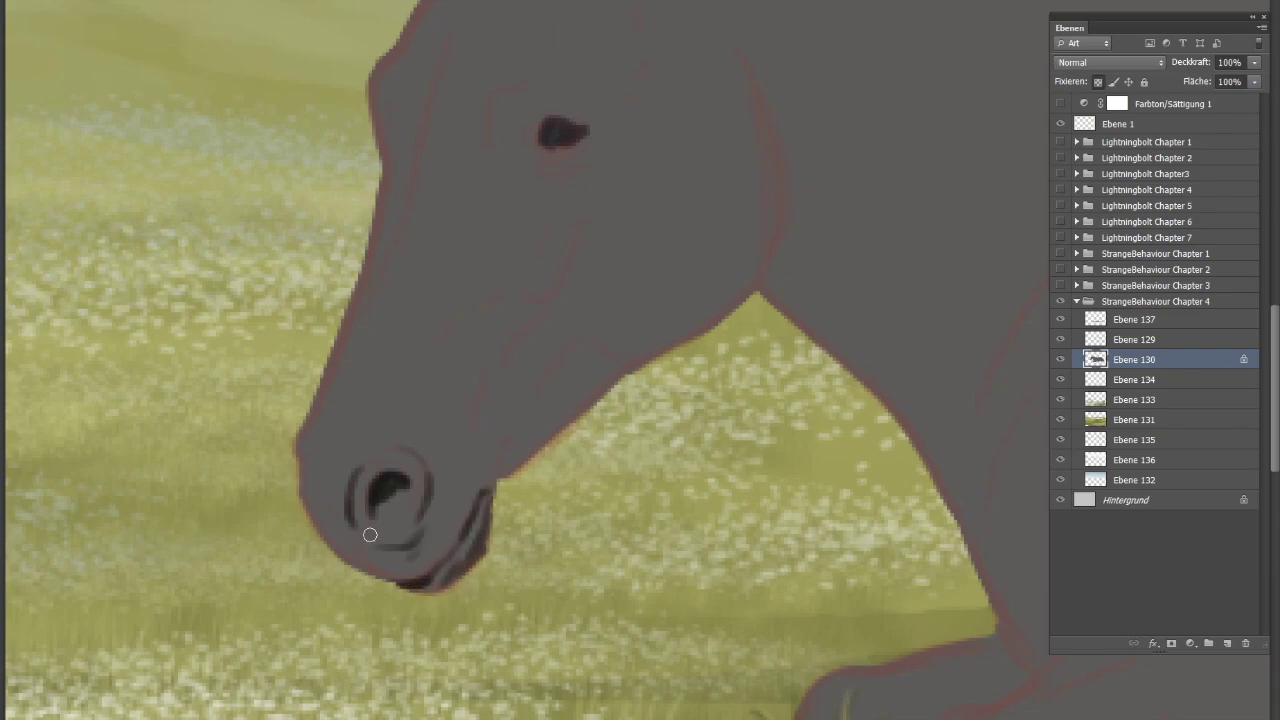
pyautogui.moveTo(300, 415)
pyautogui.mouseDown()
pyautogui.moveTo(335, 520)
pyautogui.moveTo(400, 555)
pyautogui.mouseUp()
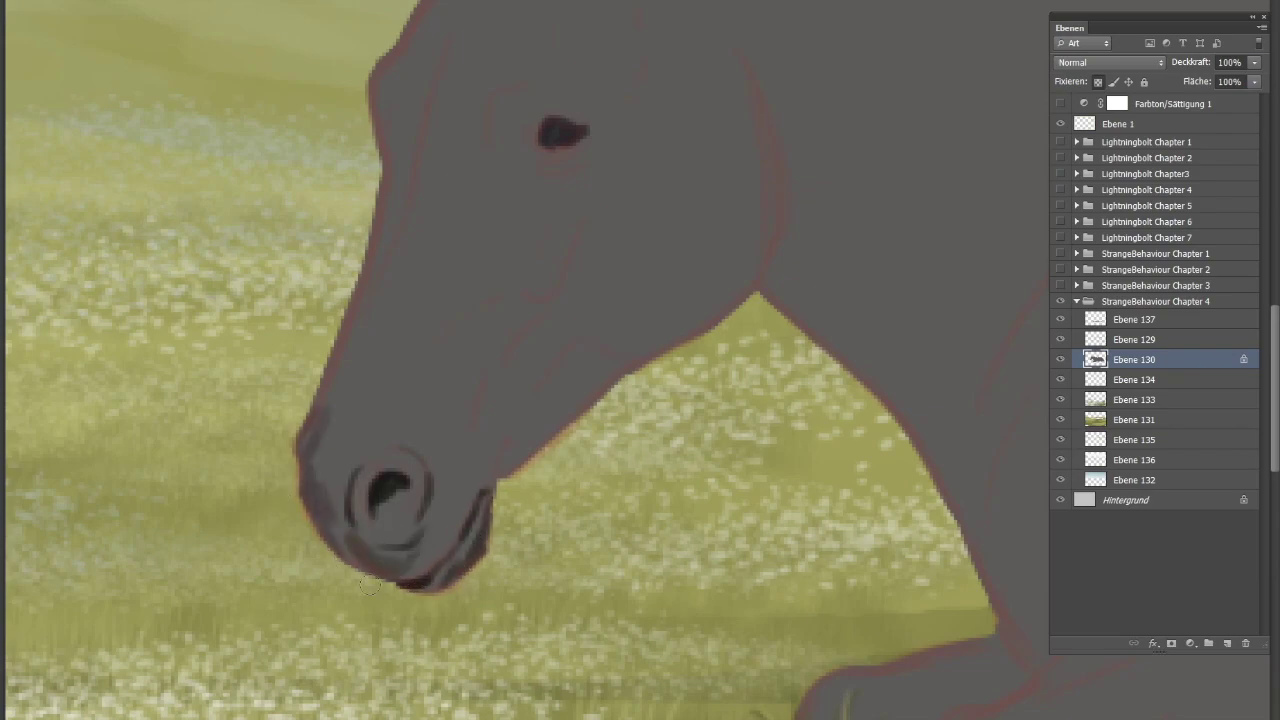
pyautogui.moveTo(372, 440)
pyautogui.mouseDown()
pyautogui.moveTo(514, 457)
pyautogui.moveTo(726, 294)
pyautogui.mouseUp()
pyautogui.moveTo(600, 195); pyautogui.dragTo(540, 310)
pyautogui.moveTo(700, 75); pyautogui.dragTo(713, 243)
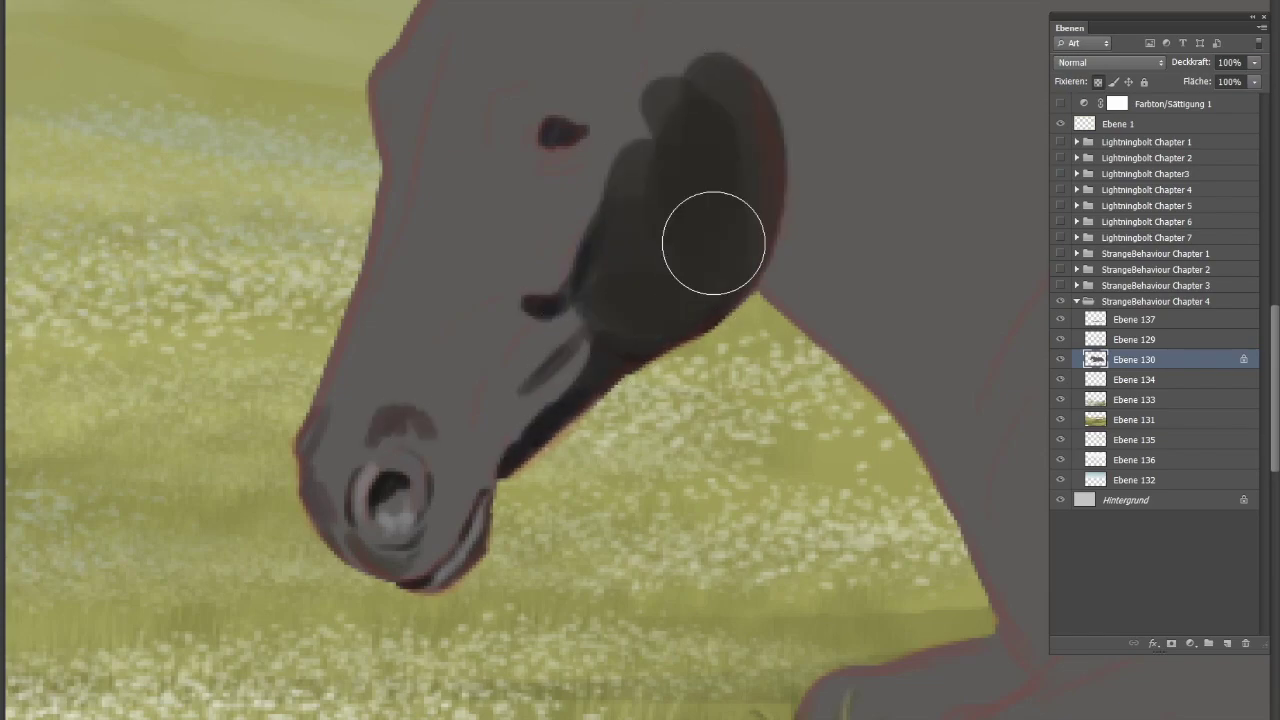
pyautogui.moveTo(460, 479); pyautogui.dragTo(430, 540)
pyautogui.moveTo(488, 440)
pyautogui.mouseDown()
pyautogui.moveTo(463, 337)
pyautogui.moveTo(525, 300)
pyautogui.moveTo(549, 416)
pyautogui.mouseUp()
# Paint bluish-grey highlights down the face, then tone them down with darker grey
pyautogui.moveTo(575, 315)
pyautogui.mouseDown()
pyautogui.moveTo(500, 375)
pyautogui.moveTo(465, 485)
pyautogui.mouseUp()
pyautogui.moveTo(440, 195); pyautogui.dragTo(350, 410)
pyautogui.moveTo(423, 323); pyautogui.dragTo(495, 215)
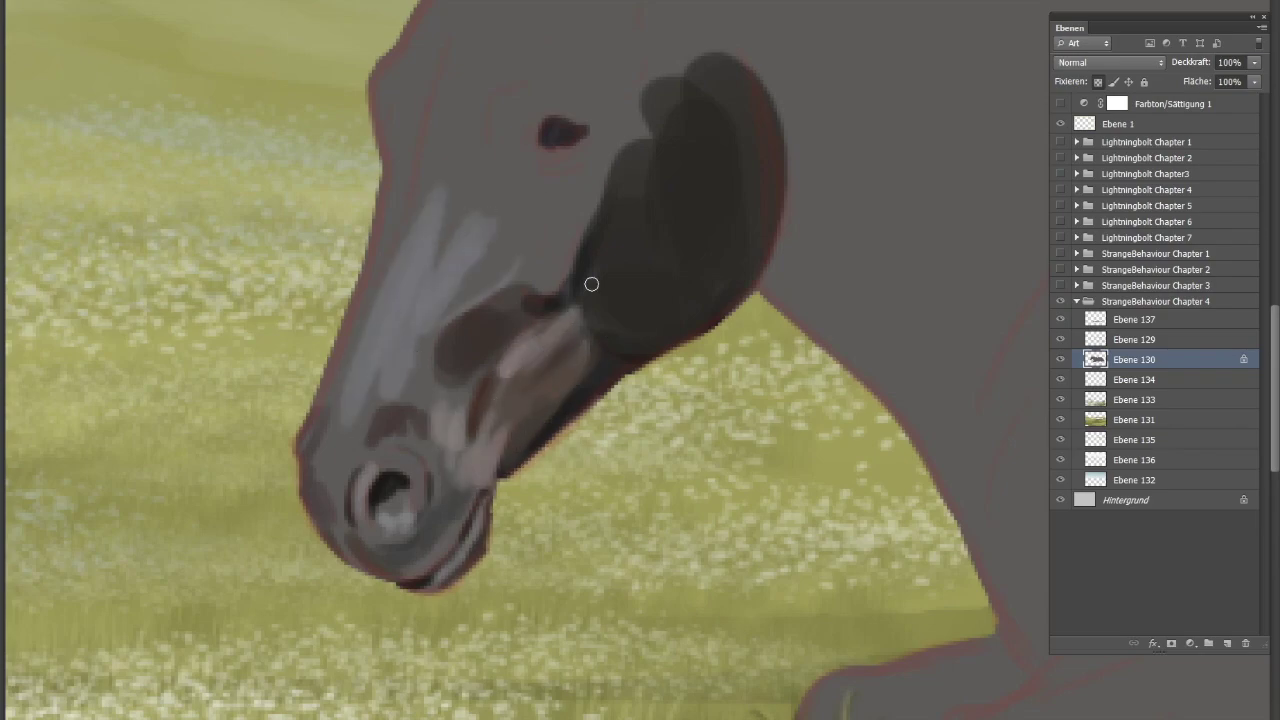
pyautogui.moveTo(540, 288); pyautogui.dragTo(605, 168)
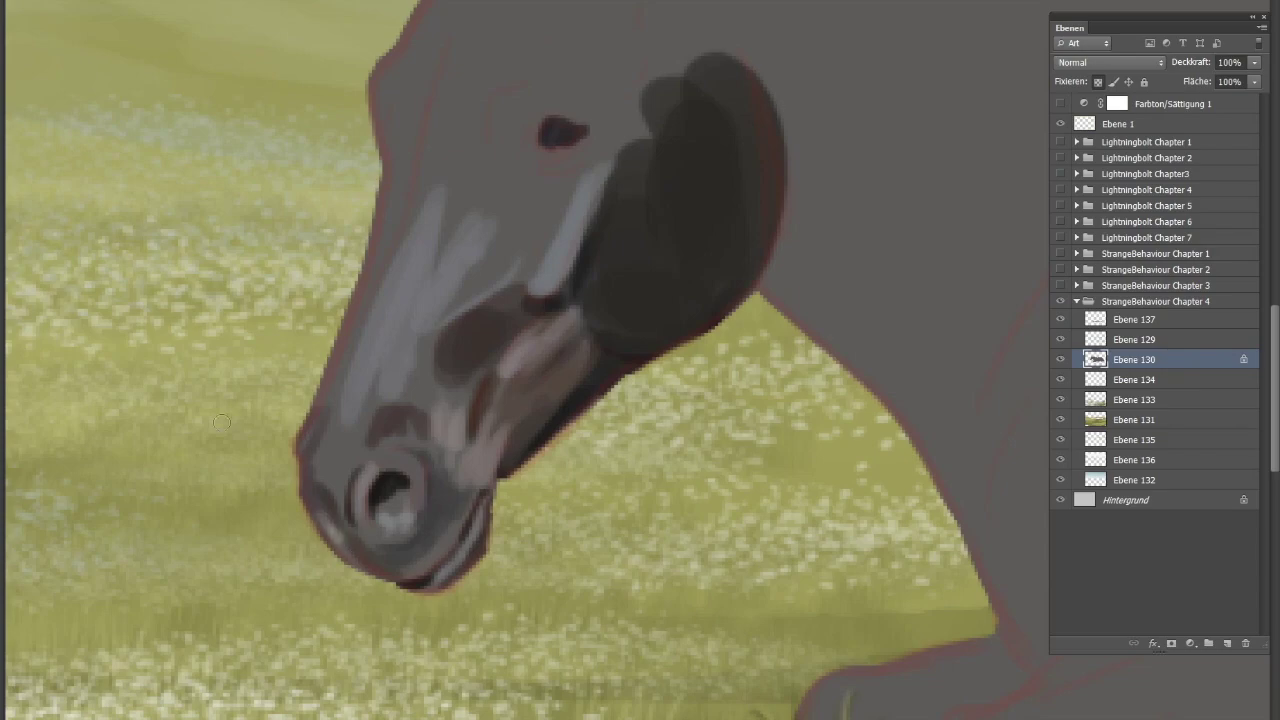
pyautogui.moveTo(415, 115)
pyautogui.mouseDown()
pyautogui.moveTo(335, 410)
pyautogui.moveTo(318, 405)
pyautogui.moveTo(359, 453)
pyautogui.mouseUp()
# Add brown and beige tones around the eye and repaint the jowl lighter brownish-grey
pyautogui.moveTo(590, 140)
pyautogui.mouseDown()
pyautogui.moveTo(520, 160)
pyautogui.moveTo(510, 195)
pyautogui.mouseUp()
pyautogui.moveTo(625, 100); pyautogui.dragTo(665, 205)
pyautogui.moveTo(682, 100); pyautogui.dragTo(646, 194)
pyautogui.moveTo(712, 80); pyautogui.dragTo(622, 240)
pyautogui.moveTo(715, 300); pyautogui.dragTo(673, 224)
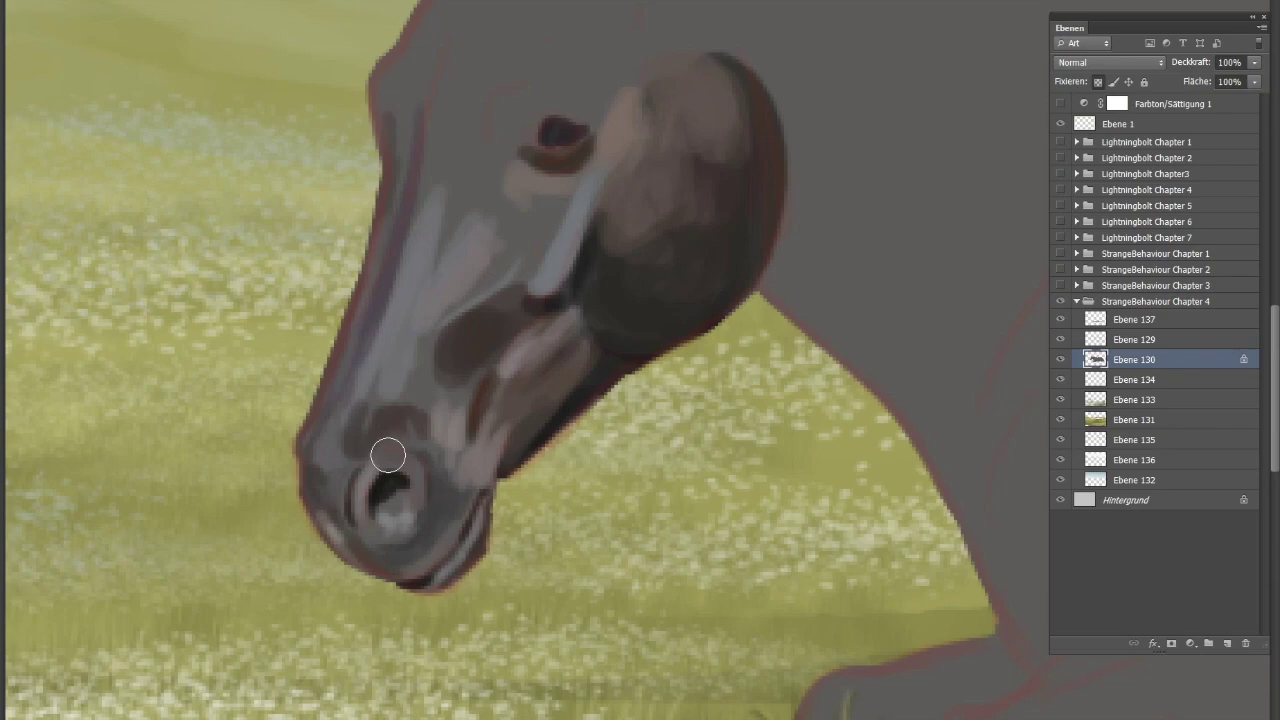
# Detail the eye area with a dark brow curve, light nose bridge and grey forehead strokes
pyautogui.moveTo(488, 160); pyautogui.dragTo(522, 87)
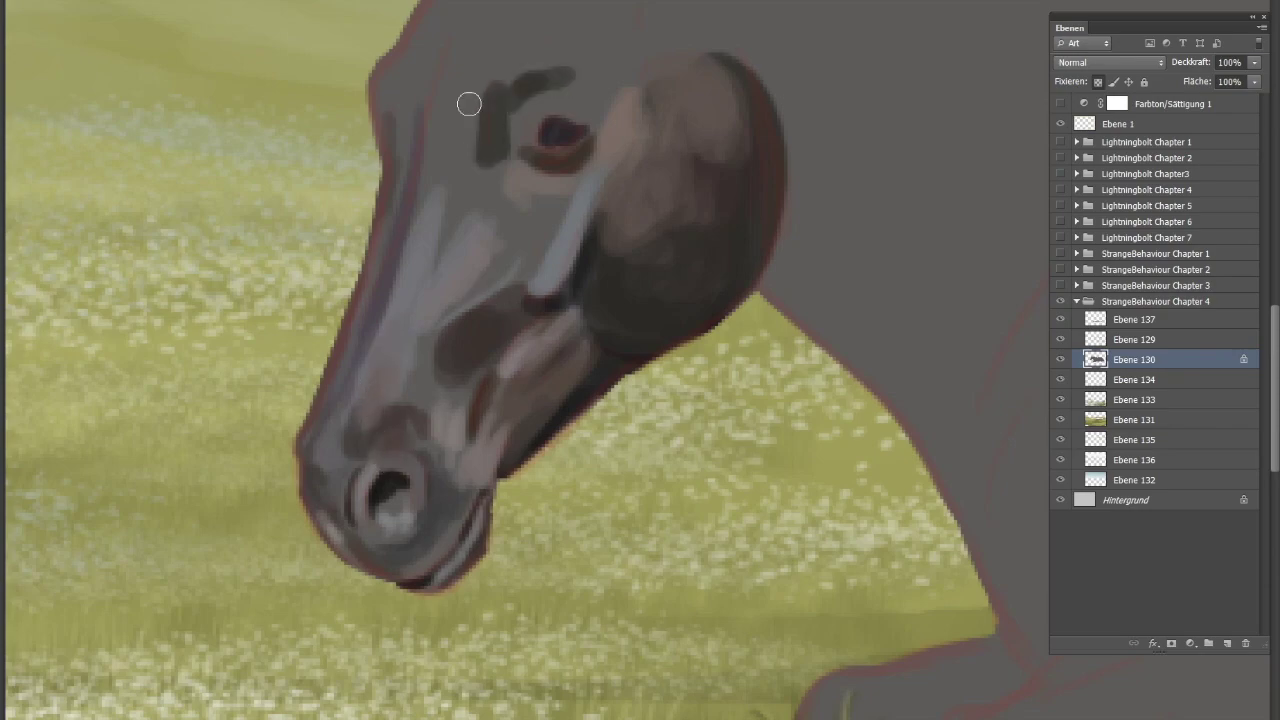
pyautogui.moveTo(405, 250)
pyautogui.mouseDown()
pyautogui.moveTo(372, 355)
pyautogui.moveTo(414, 40)
pyautogui.mouseUp()
pyautogui.moveTo(545, 2)
pyautogui.mouseDown()
pyautogui.moveTo(463, 86)
pyautogui.moveTo(440, 165)
pyautogui.mouseUp()
pyautogui.moveTo(455, 235)
pyautogui.mouseDown()
pyautogui.moveTo(443, 249)
pyautogui.moveTo(540, 210)
pyautogui.mouseUp()
pyautogui.moveTo(490, 290); pyautogui.dragTo(551, 213)
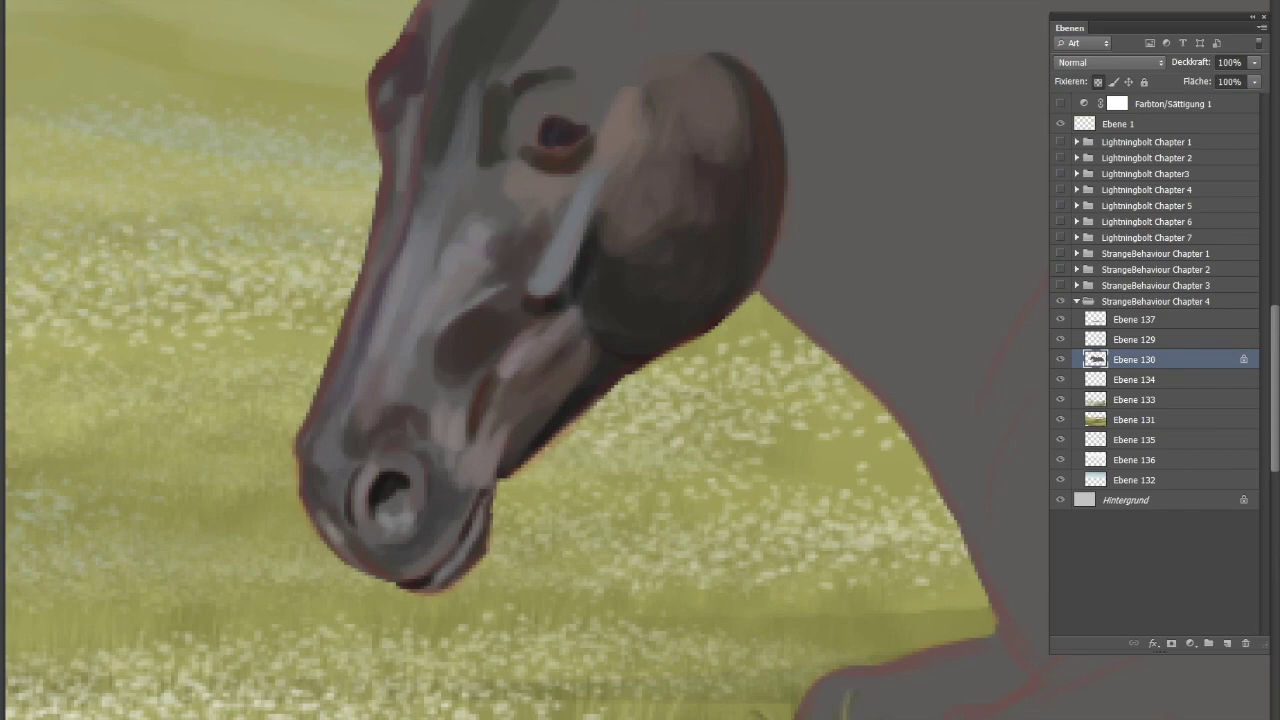
pyautogui.moveTo(449, 134)
pyautogui.mouseDown()
pyautogui.moveTo(449, 236)
pyautogui.moveTo(487, 190)
pyautogui.moveTo(485, 100)
pyautogui.mouseUp()
# Blend the light streak beside the eye darker and darken the nostril and cheek patch
pyautogui.moveTo(575, 198); pyautogui.dragTo(535, 290)
pyautogui.moveTo(630, 158); pyautogui.dragTo(590, 230)
pyautogui.moveTo(470, 365); pyautogui.dragTo(425, 440)
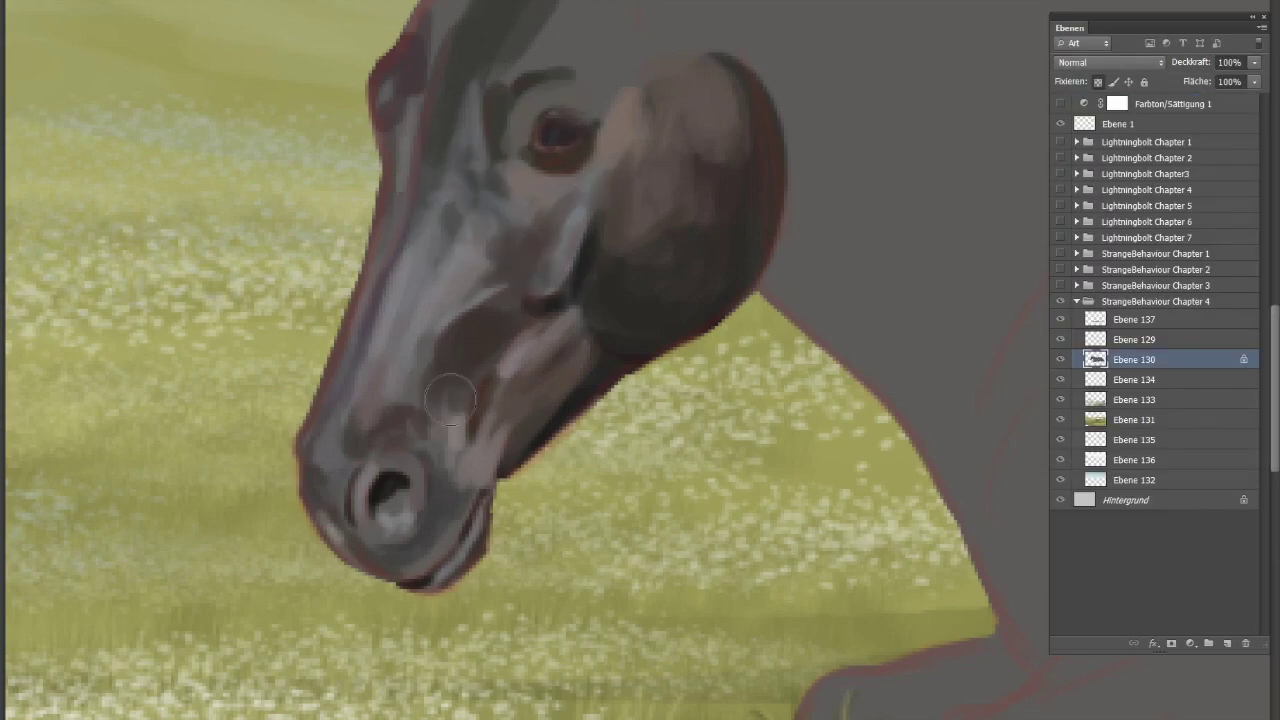
pyautogui.moveTo(432, 340); pyautogui.dragTo(405, 430)
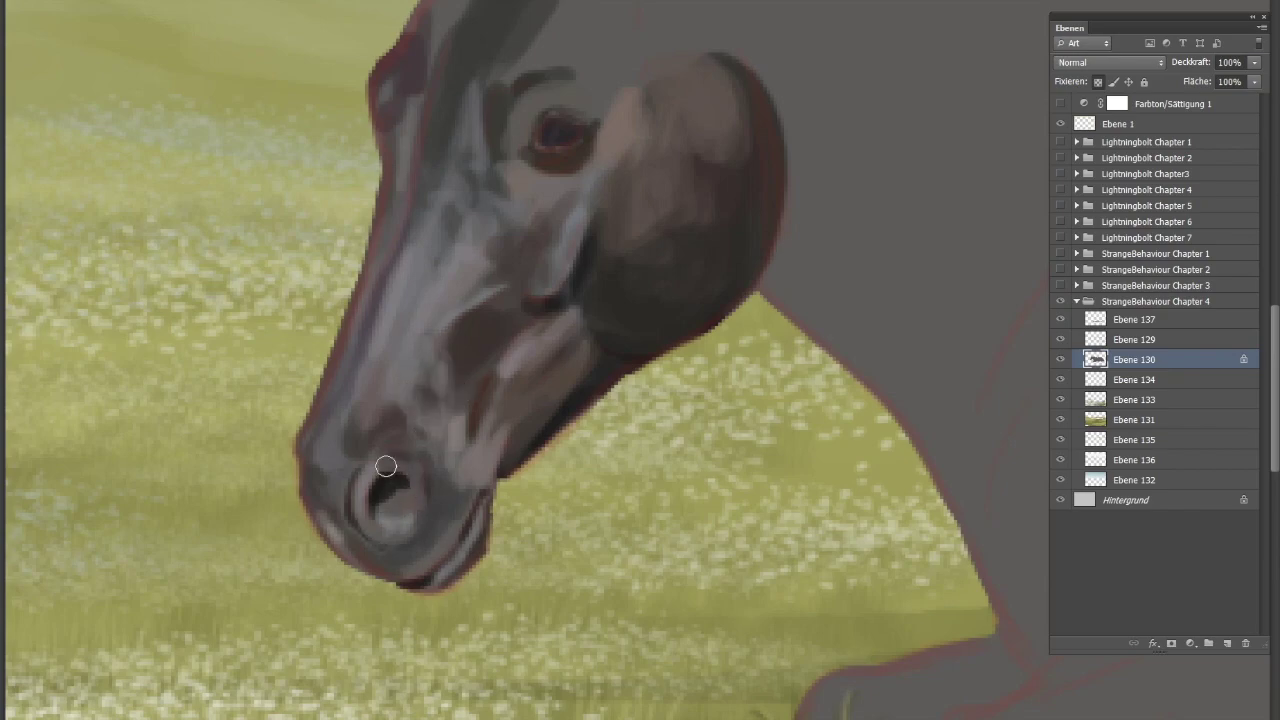
pyautogui.moveTo(400, 494); pyautogui.dragTo(460, 524)
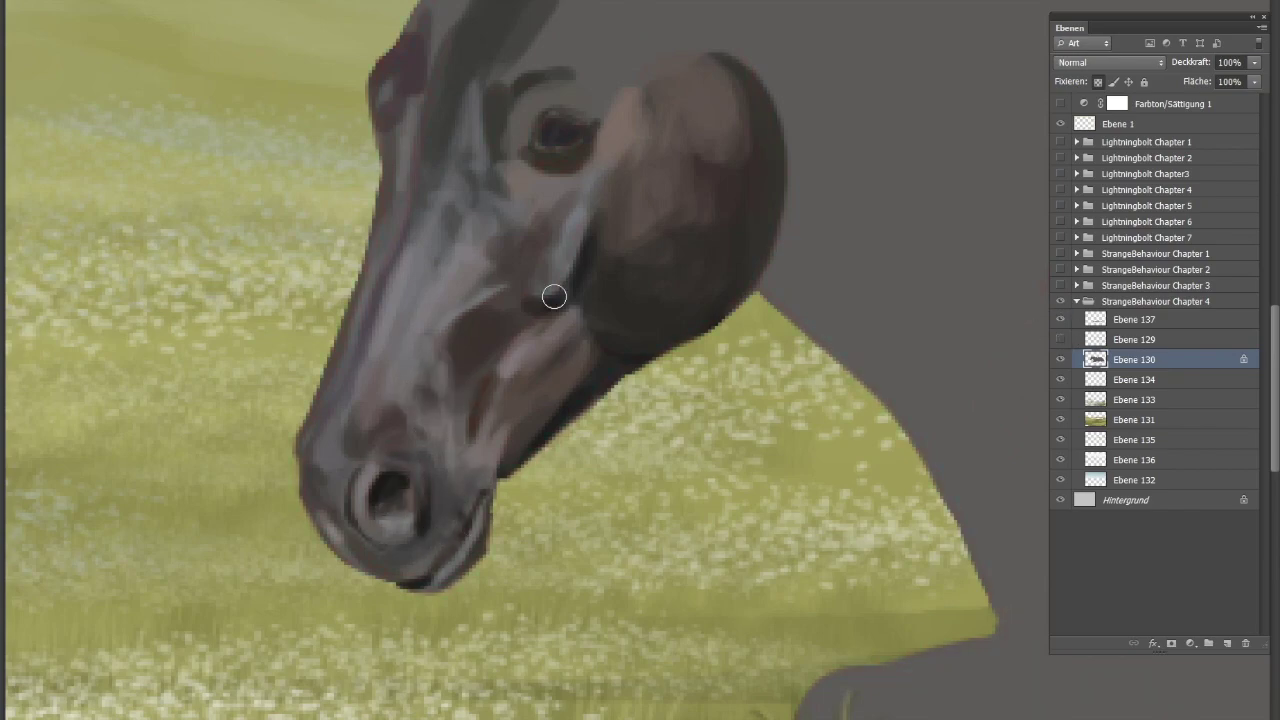
pyautogui.moveTo(573, 303); pyautogui.dragTo(590, 368)
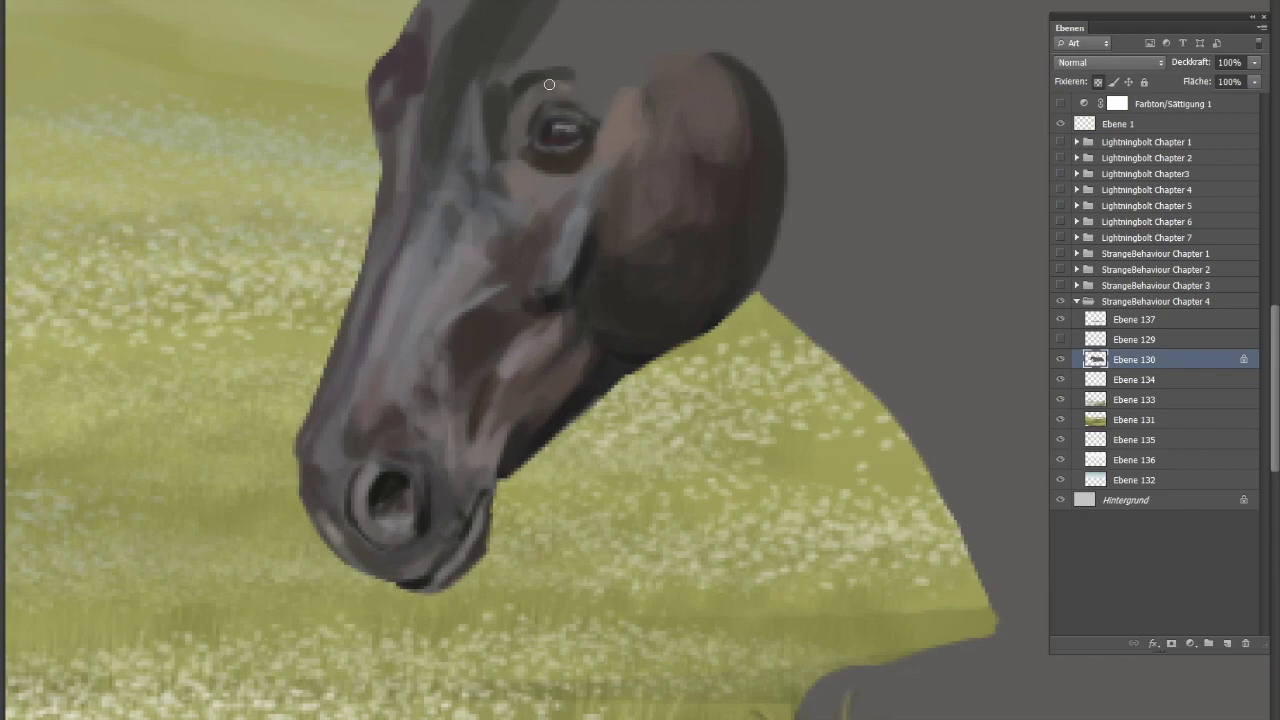
# Show the red sketch layer Ebene 129 and paint a dark forelock with forehead light and dark patches
pyautogui.moveTo(560, 300); pyautogui.dragTo(465, 475)
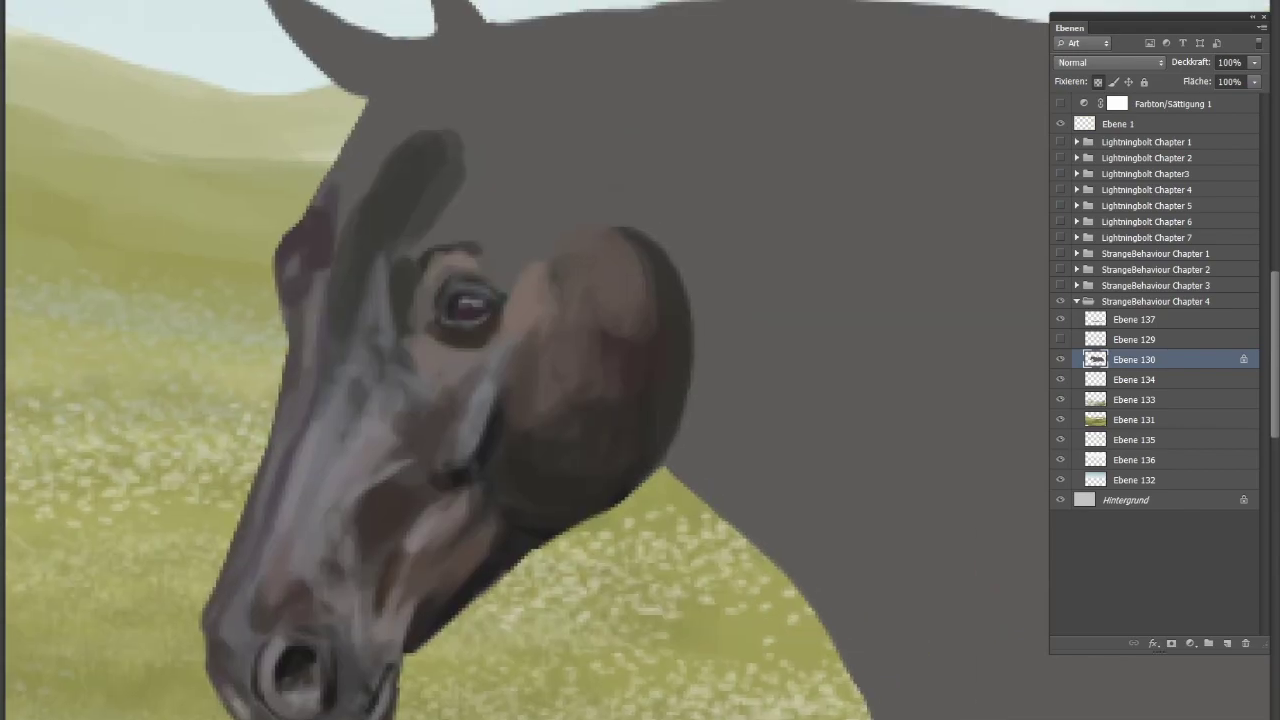
pyautogui.click(1060, 339)
pyautogui.moveTo(600, 165); pyautogui.dragTo(597, 291)
pyautogui.moveTo(550, 95); pyautogui.dragTo(560, 165)
pyautogui.moveTo(400, 200)
pyautogui.mouseDown()
pyautogui.moveTo(476, 239)
pyautogui.moveTo(463, 137)
pyautogui.moveTo(335, 195)
pyautogui.mouseUp()
pyautogui.moveTo(350, 100); pyautogui.dragTo(460, 230)
pyautogui.moveTo(500, 65); pyautogui.dragTo(505, 170)
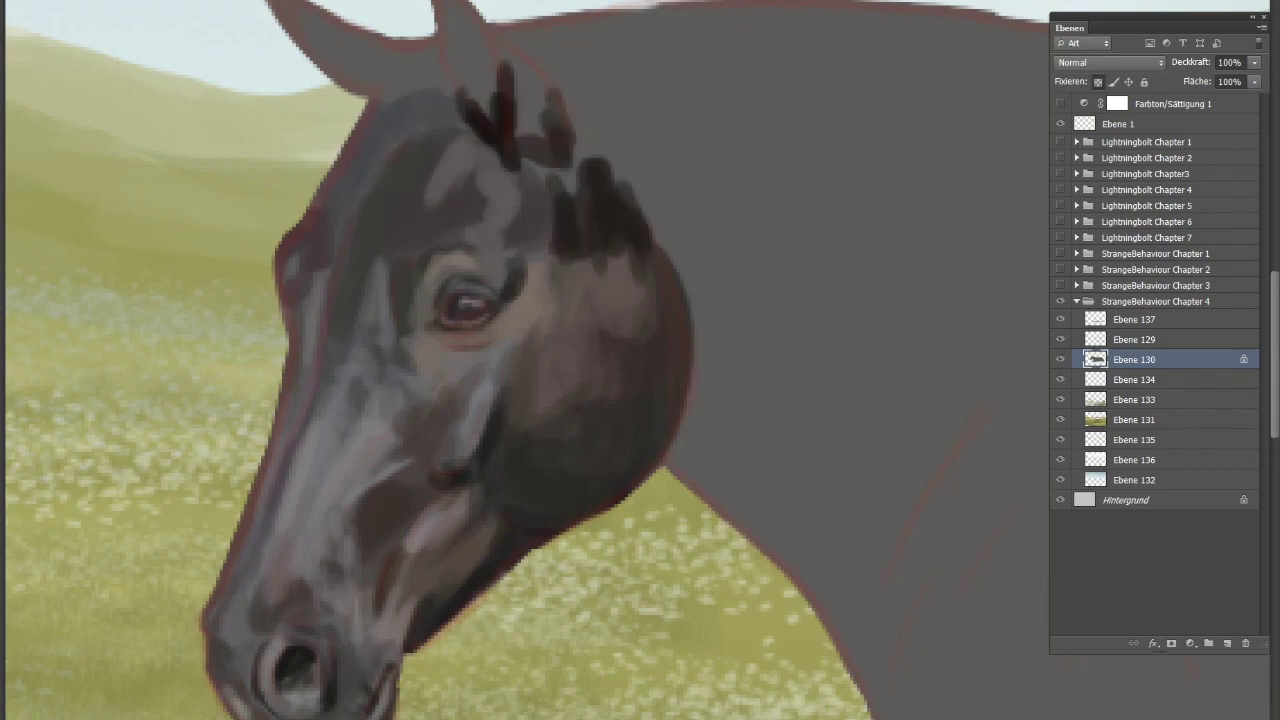
# Darken the ear and upper forehead and paint a white forehead blaze
pyautogui.moveTo(290, 10); pyautogui.dragTo(385, 90)
pyautogui.moveTo(350, 35); pyautogui.dragTo(405, 80)
pyautogui.moveTo(310, 10); pyautogui.dragTo(455, 125)
pyautogui.moveTo(455, 50); pyautogui.dragTo(375, 130)
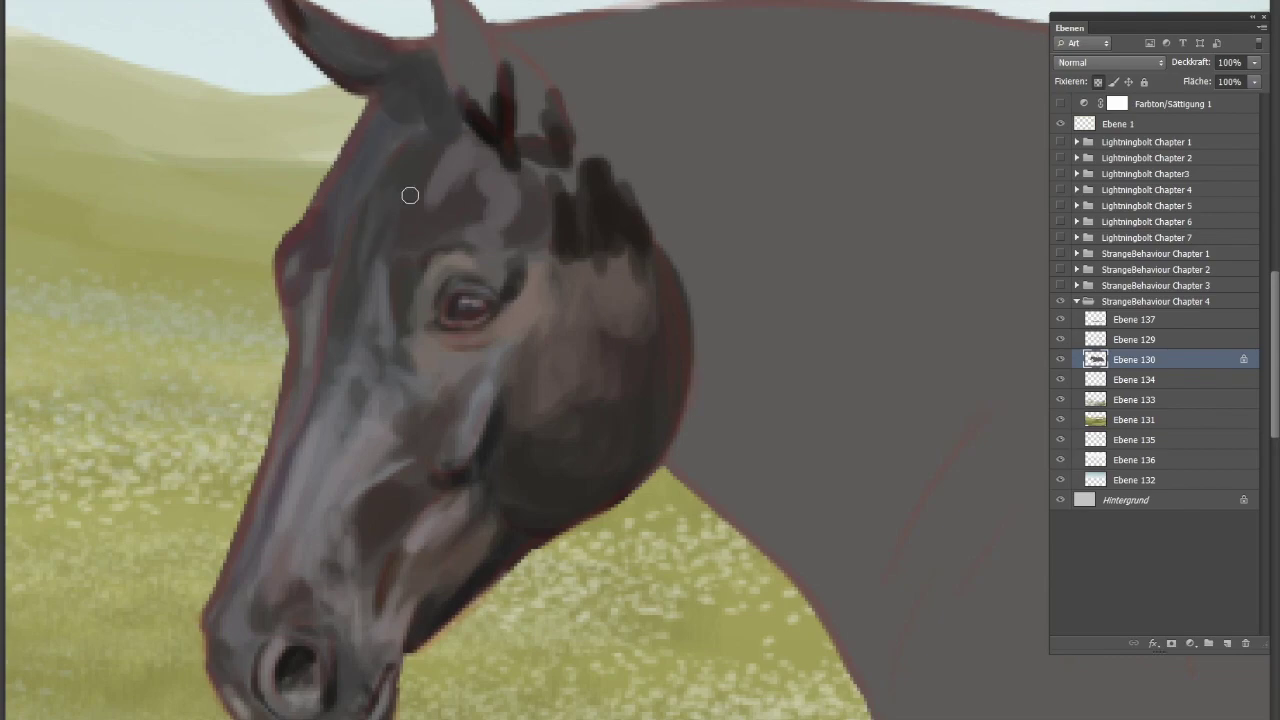
pyautogui.moveTo(378, 190); pyautogui.dragTo(336, 298)
pyautogui.hotkey('ctrl', '0')
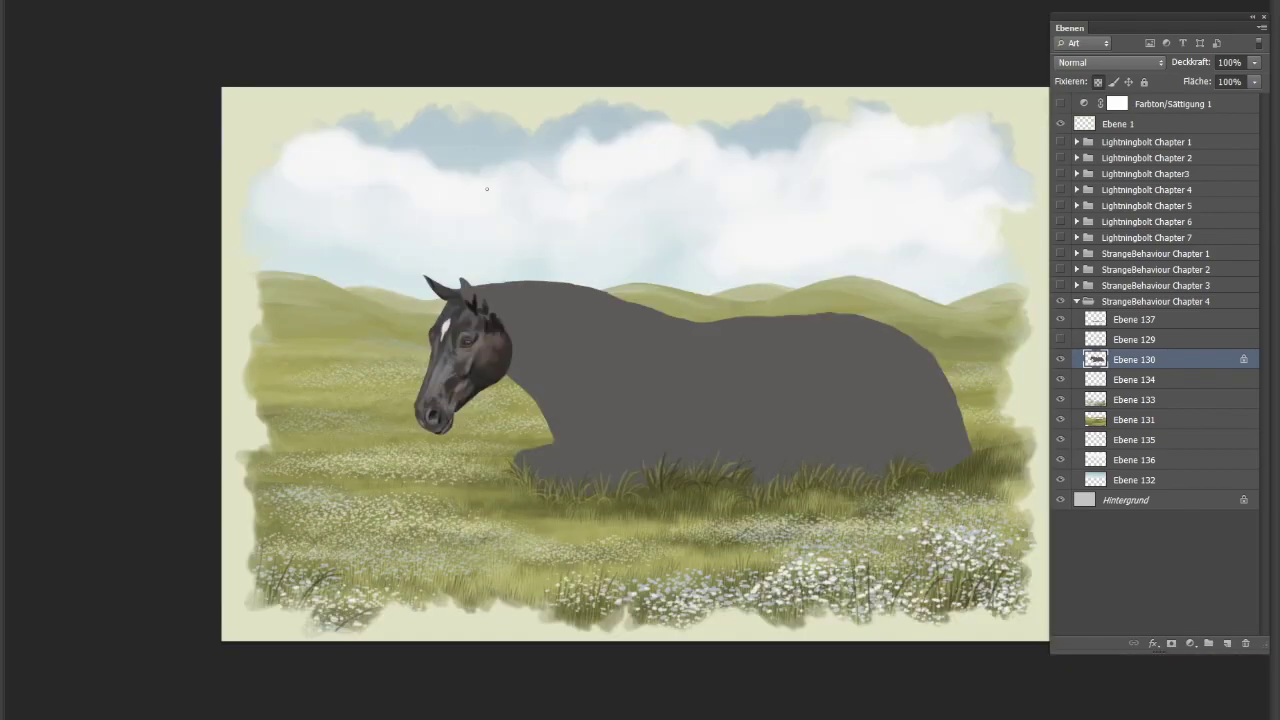
pyautogui.hotkey('ctrl', '1')
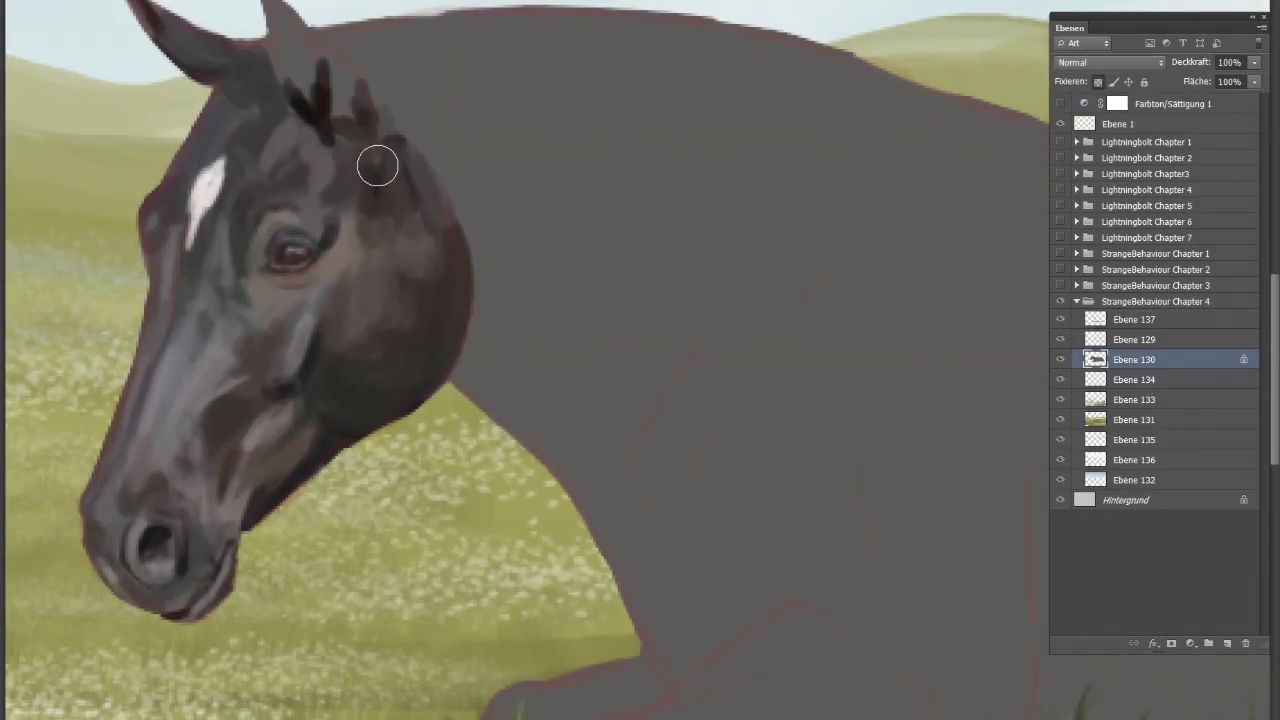
# Block in the dark mane along the horse's neck
pyautogui.moveTo(335, 30); pyautogui.dragTo(575, 185)
pyautogui.moveTo(595, 165); pyautogui.dragTo(1040, 135)
pyautogui.moveTo(840, 350); pyautogui.dragTo(1040, 140)
pyautogui.moveTo(470, 300)
pyautogui.mouseDown()
pyautogui.moveTo(480, 391)
pyautogui.moveTo(785, 568)
pyautogui.mouseUp()
# Fill the neck with dark strokes and add bluish-grey highlights on the chest
pyautogui.moveTo(640, 610); pyautogui.dragTo(514, 366)
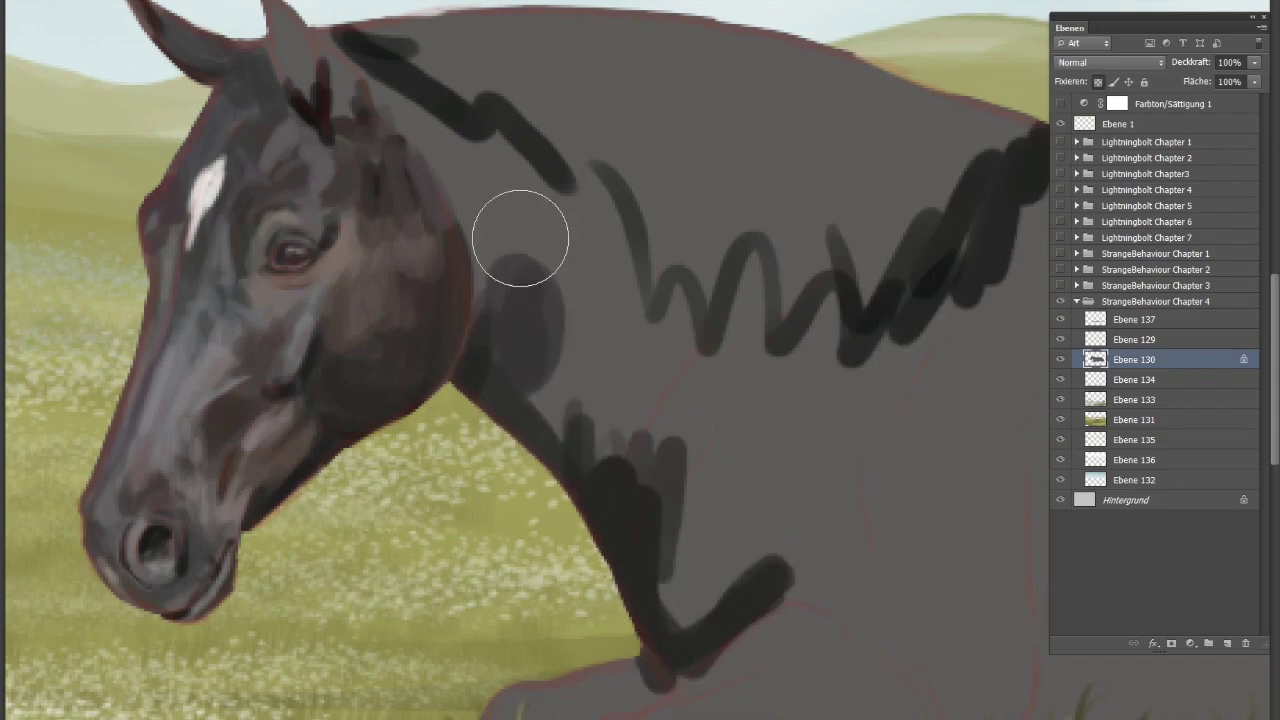
pyautogui.moveTo(420, 120); pyautogui.dragTo(686, 534)
pyautogui.moveTo(650, 600); pyautogui.dragTo(870, 290)
pyautogui.moveTo(500, 280); pyautogui.dragTo(630, 380)
pyautogui.moveTo(700, 325)
pyautogui.mouseDown()
pyautogui.moveTo(645, 480)
pyautogui.moveTo(677, 471)
pyautogui.mouseUp()
pyautogui.moveTo(640, 560)
pyautogui.mouseDown()
pyautogui.moveTo(723, 437)
pyautogui.moveTo(690, 590)
pyautogui.mouseUp()
# Lighten the neck with bluish-grey strokes and darken the ear and mane tuft
pyautogui.moveTo(570, 210); pyautogui.dragTo(500, 430)
pyautogui.moveTo(530, 380); pyautogui.dragTo(575, 430)
pyautogui.moveTo(655, 300); pyautogui.dragTo(597, 317)
pyautogui.moveTo(490, 145); pyautogui.dragTo(440, 210)
pyautogui.moveTo(390, 70); pyautogui.dragTo(360, 120)
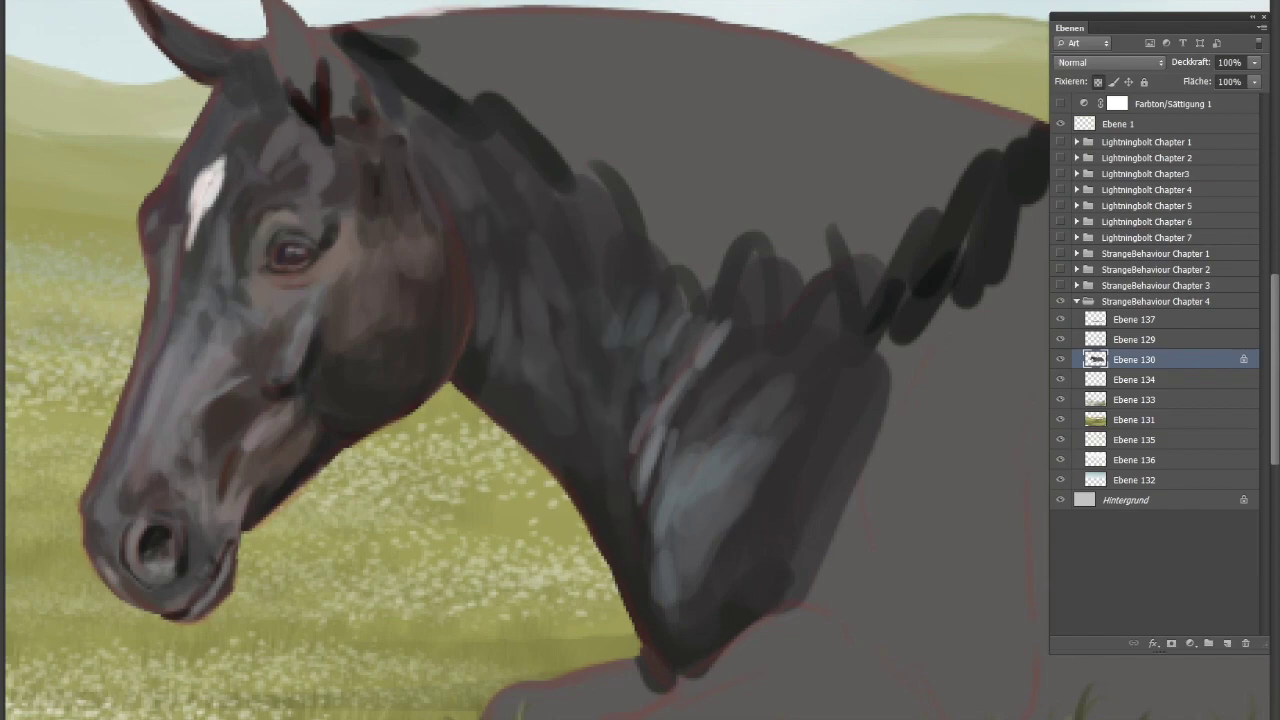
pyautogui.moveTo(300, 10); pyautogui.dragTo(320, 100)
pyautogui.moveTo(334, 50); pyautogui.dragTo(350, 130)
# Sample a colour from the neck and paint dark strokes over the neck and chest
pyautogui.keyDown('alt'); pyautogui.click(600, 345); pyautogui.keyUp('alt')
pyautogui.moveTo(600, 345)
pyautogui.mouseDown()
pyautogui.moveTo(490, 400)
pyautogui.moveTo(610, 530)
pyautogui.mouseUp()
pyautogui.moveTo(690, 655); pyautogui.dragTo(615, 700)
pyautogui.moveTo(525, 715)
pyautogui.mouseDown()
pyautogui.moveTo(395, 425)
pyautogui.moveTo(394, 438)
pyautogui.mouseUp()
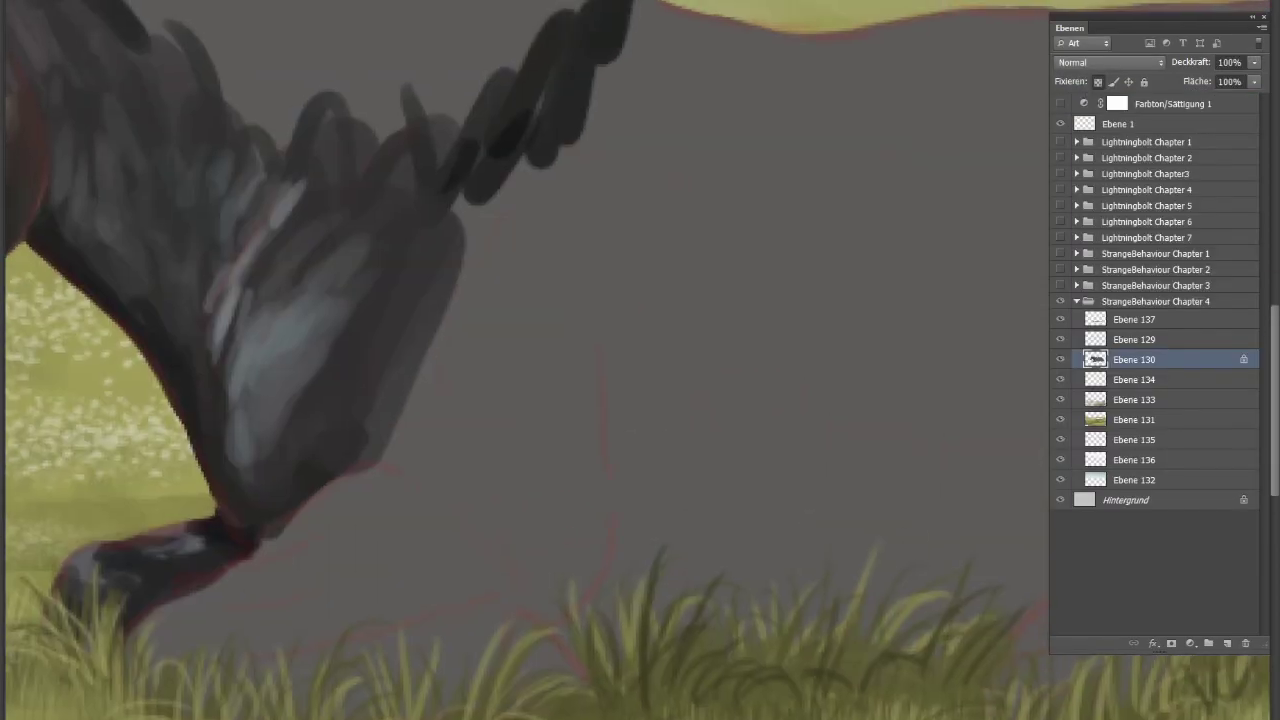
# Block in the foreleg and chest colours with dark shapes beside the leg
pyautogui.moveTo(600, 314); pyautogui.dragTo(572, 660)
pyautogui.moveTo(400, 320); pyautogui.dragTo(560, 570)
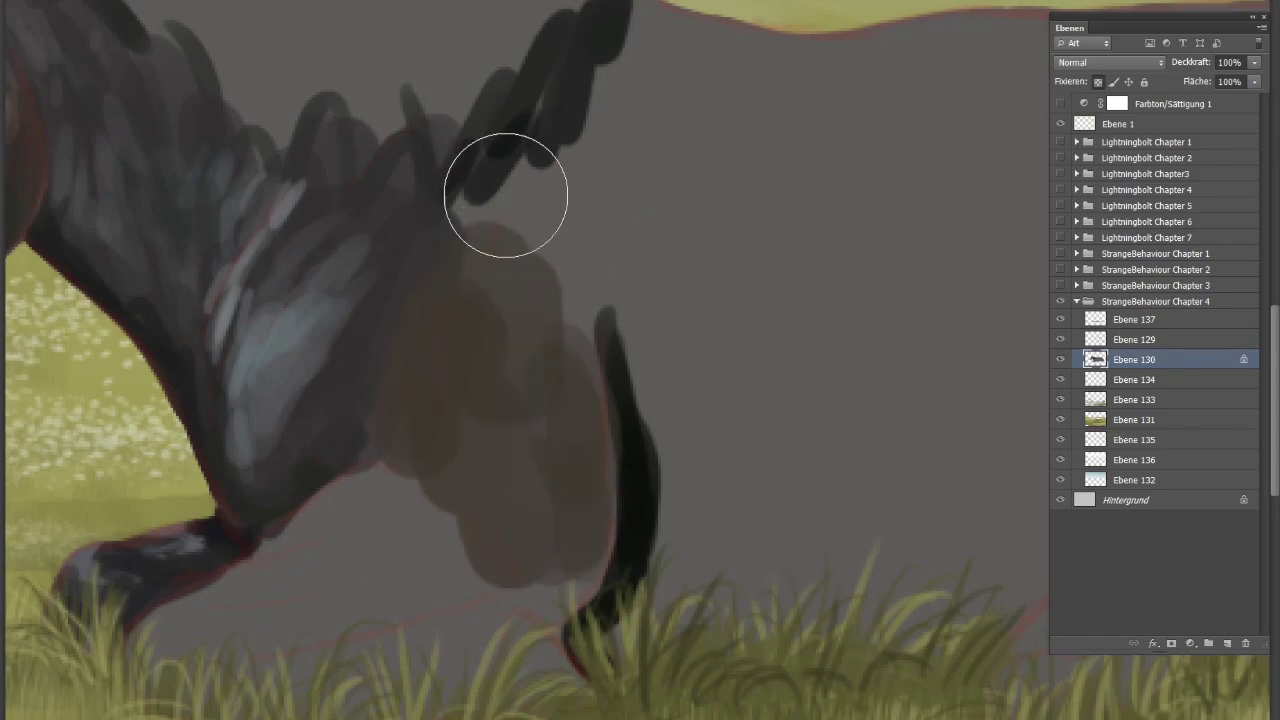
pyautogui.moveTo(540, 110); pyautogui.dragTo(506, 171)
pyautogui.moveTo(660, 415); pyautogui.dragTo(686, 229)
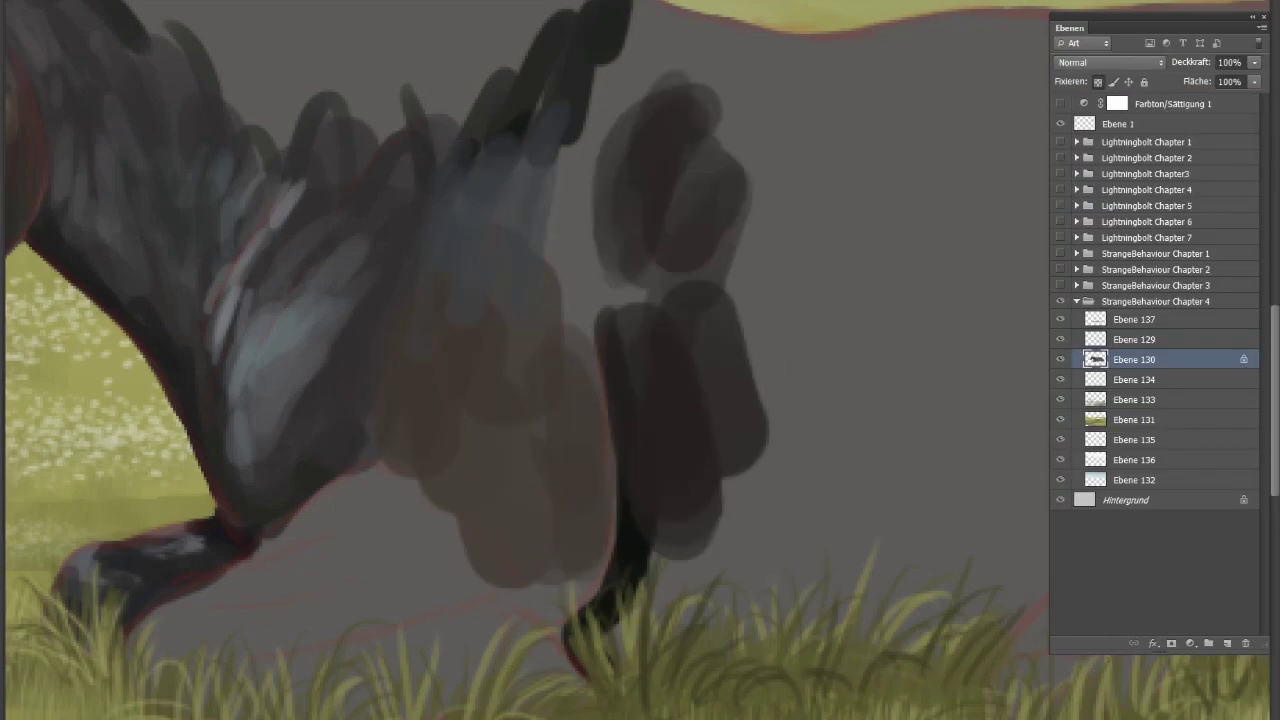
pyautogui.moveTo(620, 290); pyautogui.dragTo(543, 271)
# Darken the chest over the brown patch, add pinkish-grey highlights, and deepen the mane
pyautogui.moveTo(400, 340); pyautogui.dragTo(450, 480)
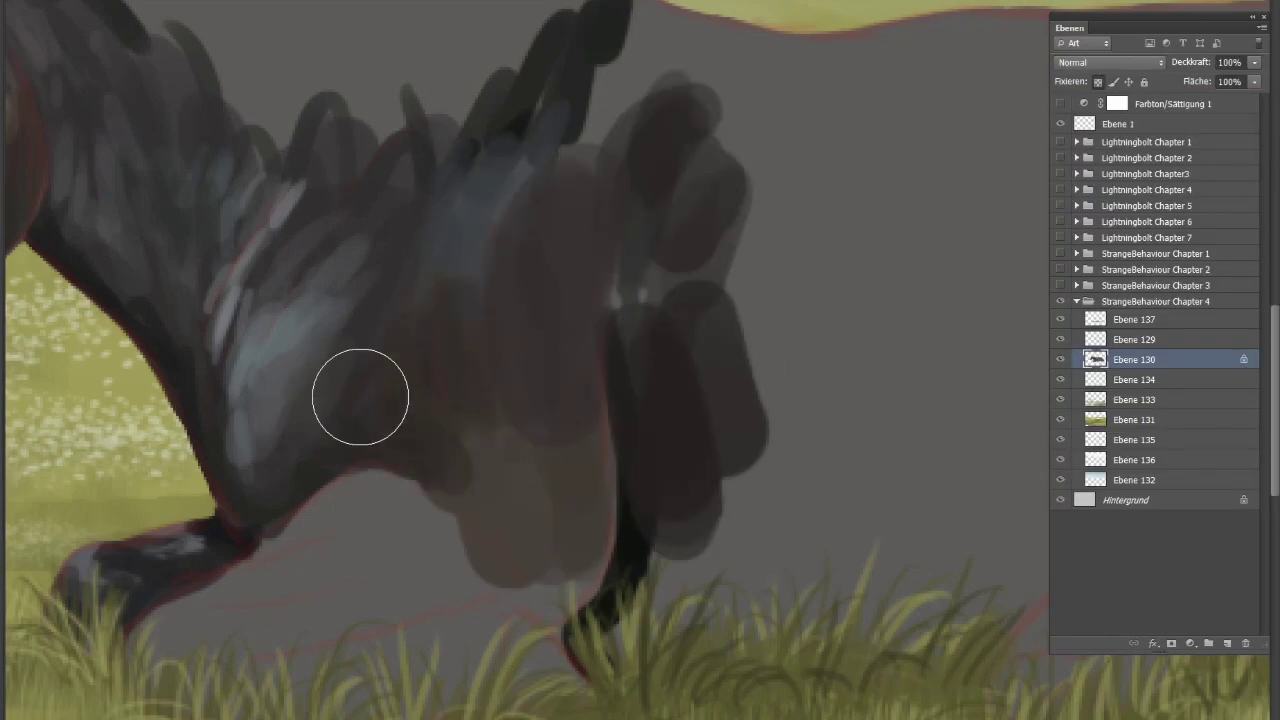
pyautogui.moveTo(437, 262); pyautogui.dragTo(441, 370)
pyautogui.moveTo(520, 230); pyautogui.dragTo(534, 323)
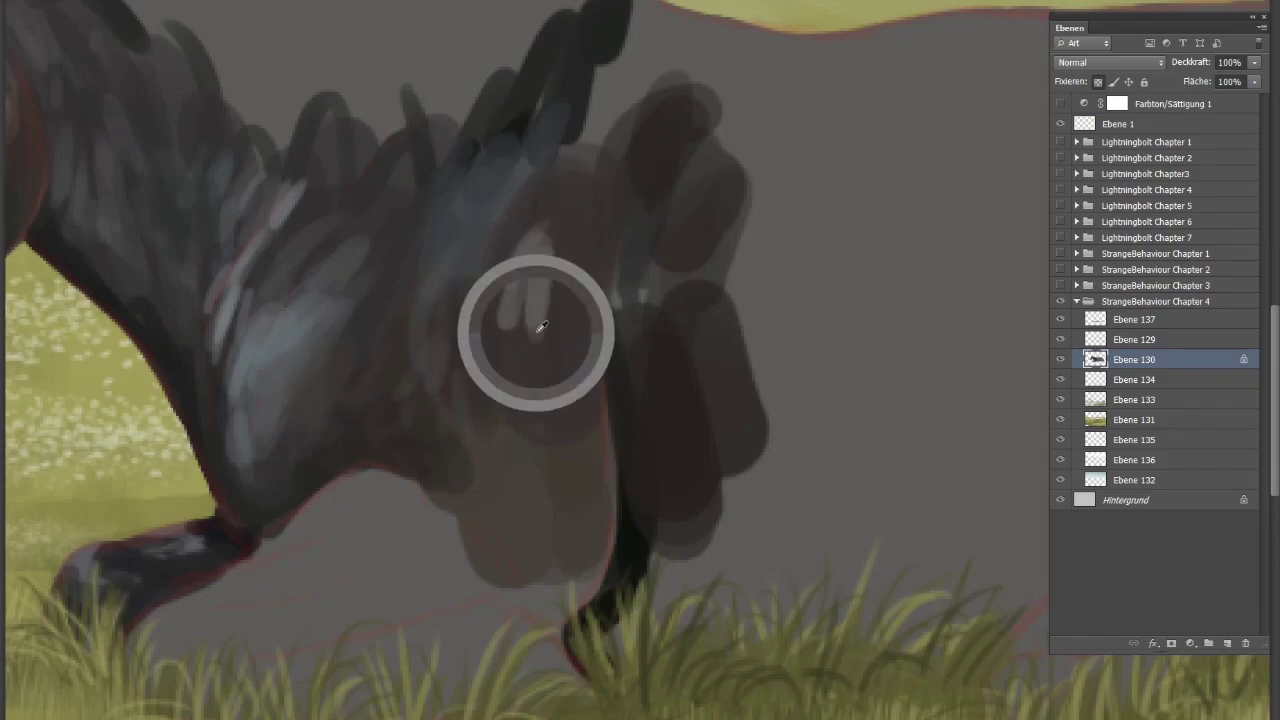
pyautogui.moveTo(540, 200); pyautogui.dragTo(540, 400)
pyautogui.moveTo(523, 503); pyautogui.dragTo(595, 420)
pyautogui.moveTo(520, 600)
pyautogui.mouseDown()
pyautogui.moveTo(571, 586)
pyautogui.moveTo(554, 455)
pyautogui.mouseUp()
pyautogui.moveTo(590, 190)
pyautogui.mouseDown()
pyautogui.moveTo(560, 86)
pyautogui.moveTo(723, 94)
pyautogui.mouseUp()
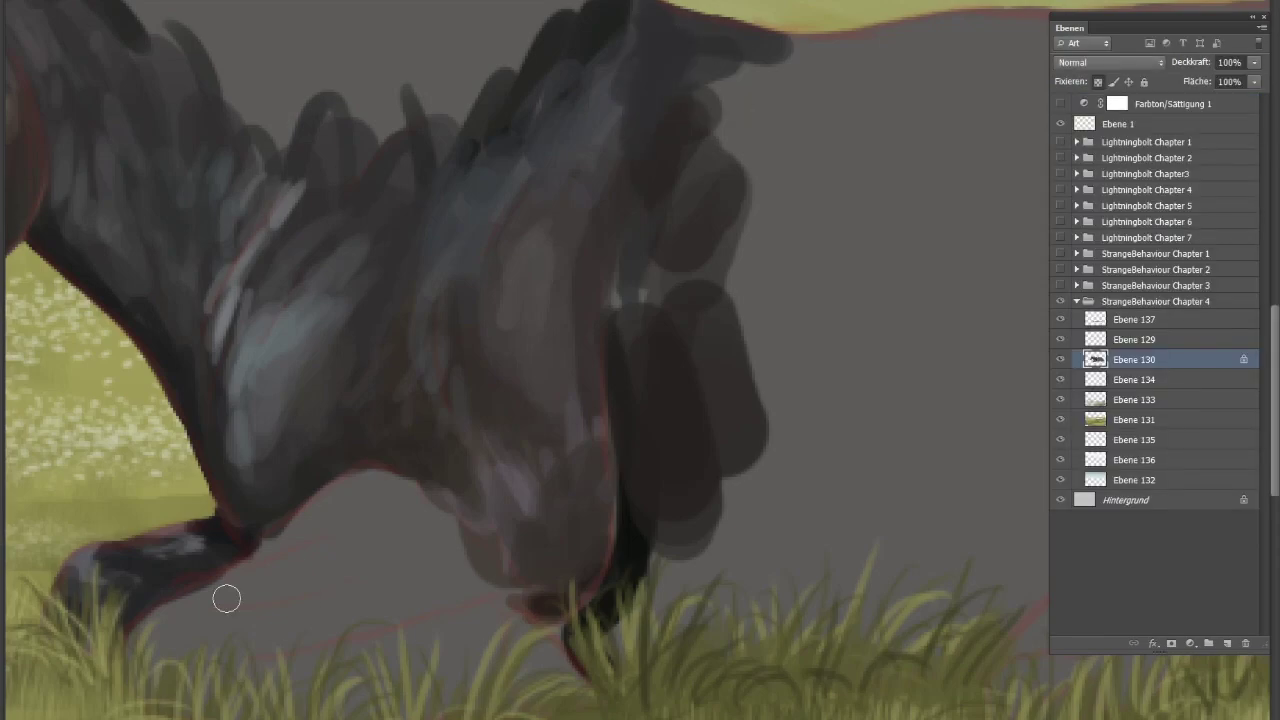
# Shade the lower foreleg and hoof dark, covering the white hoof area
pyautogui.moveTo(223, 600); pyautogui.dragTo(335, 555)
pyautogui.moveTo(195, 620); pyautogui.dragTo(330, 610)
pyautogui.moveTo(260, 665); pyautogui.dragTo(425, 690)
pyautogui.moveTo(500, 605); pyautogui.dragTo(528, 670)
pyautogui.moveTo(640, 605); pyautogui.dragTo(700, 565)
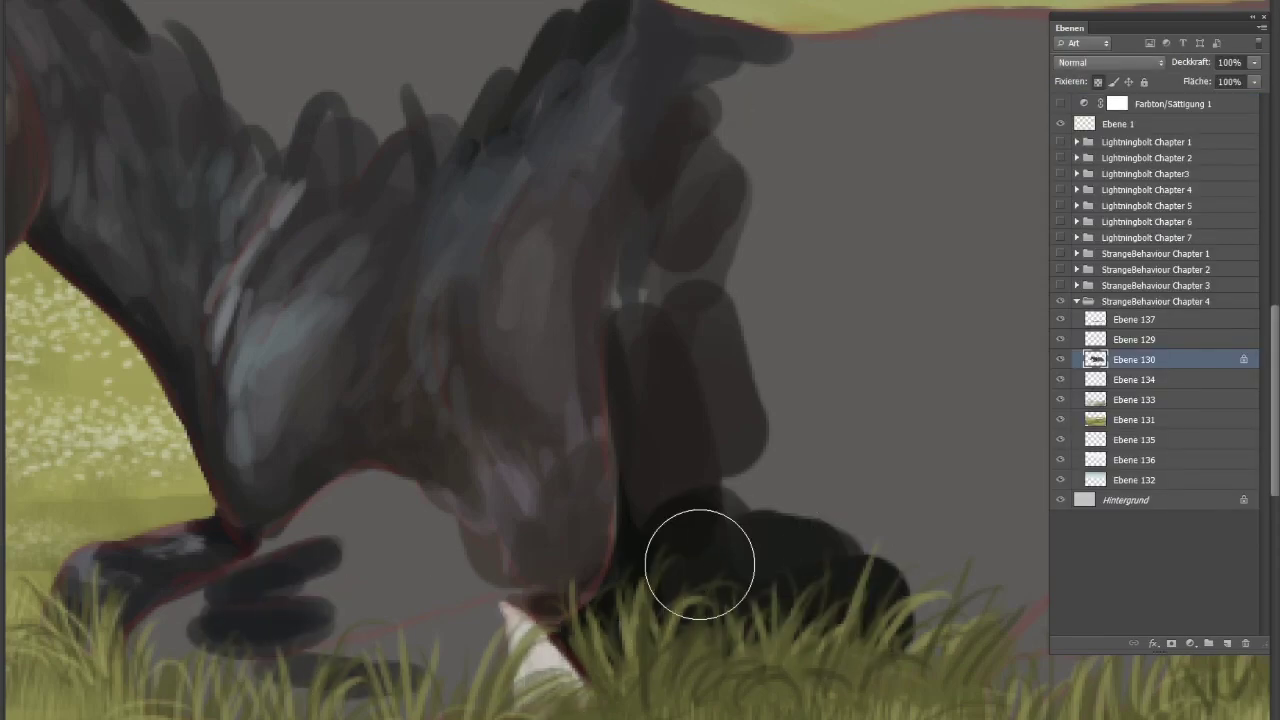
pyautogui.moveTo(140, 636)
pyautogui.mouseDown()
pyautogui.moveTo(400, 540)
pyautogui.moveTo(271, 534)
pyautogui.moveTo(138, 634)
pyautogui.moveTo(212, 650)
pyautogui.mouseUp()
pyautogui.moveTo(300, 625)
pyautogui.mouseDown()
pyautogui.moveTo(440, 610)
pyautogui.moveTo(429, 643)
pyautogui.moveTo(423, 617)
pyautogui.moveTo(487, 628)
pyautogui.moveTo(443, 600)
pyautogui.moveTo(286, 614)
pyautogui.moveTo(240, 570)
pyautogui.moveTo(360, 490)
pyautogui.moveTo(434, 595)
pyautogui.mouseUp()
pyautogui.moveTo(495, 520); pyautogui.dragTo(365, 610)
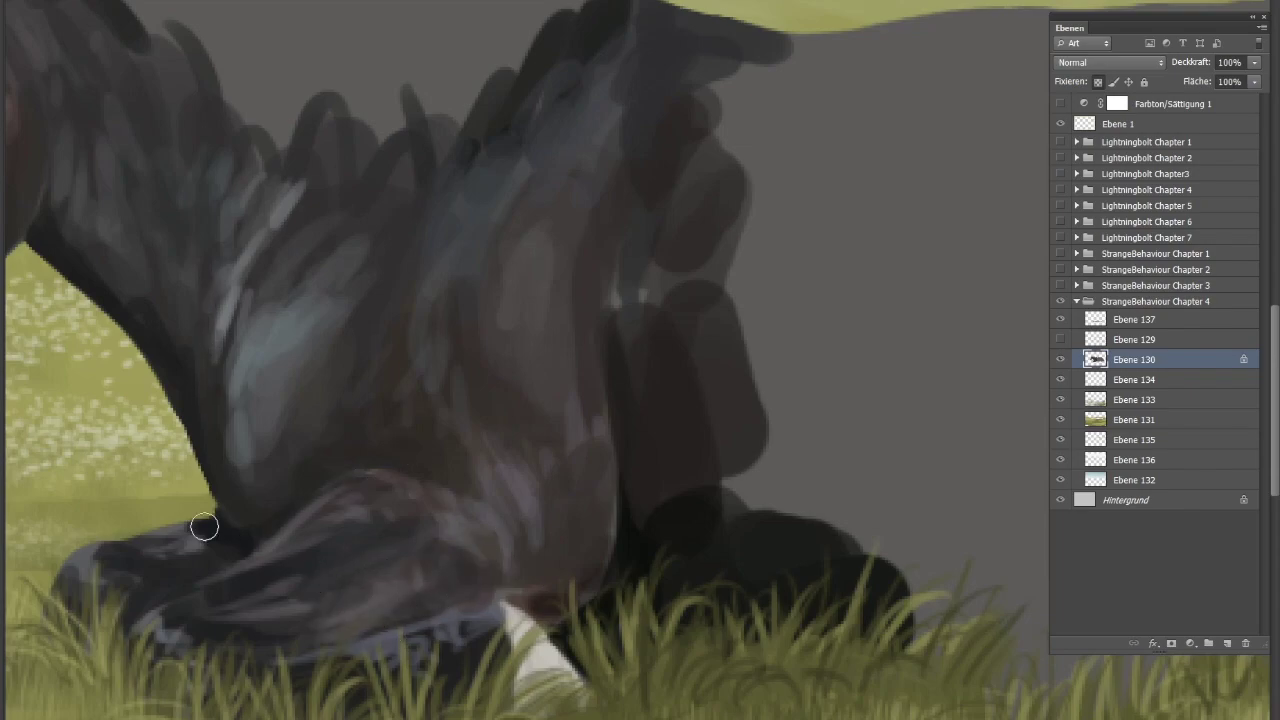
pyautogui.moveTo(535, 622)
pyautogui.mouseDown()
pyautogui.moveTo(545, 685)
pyautogui.moveTo(520, 676)
pyautogui.mouseUp()
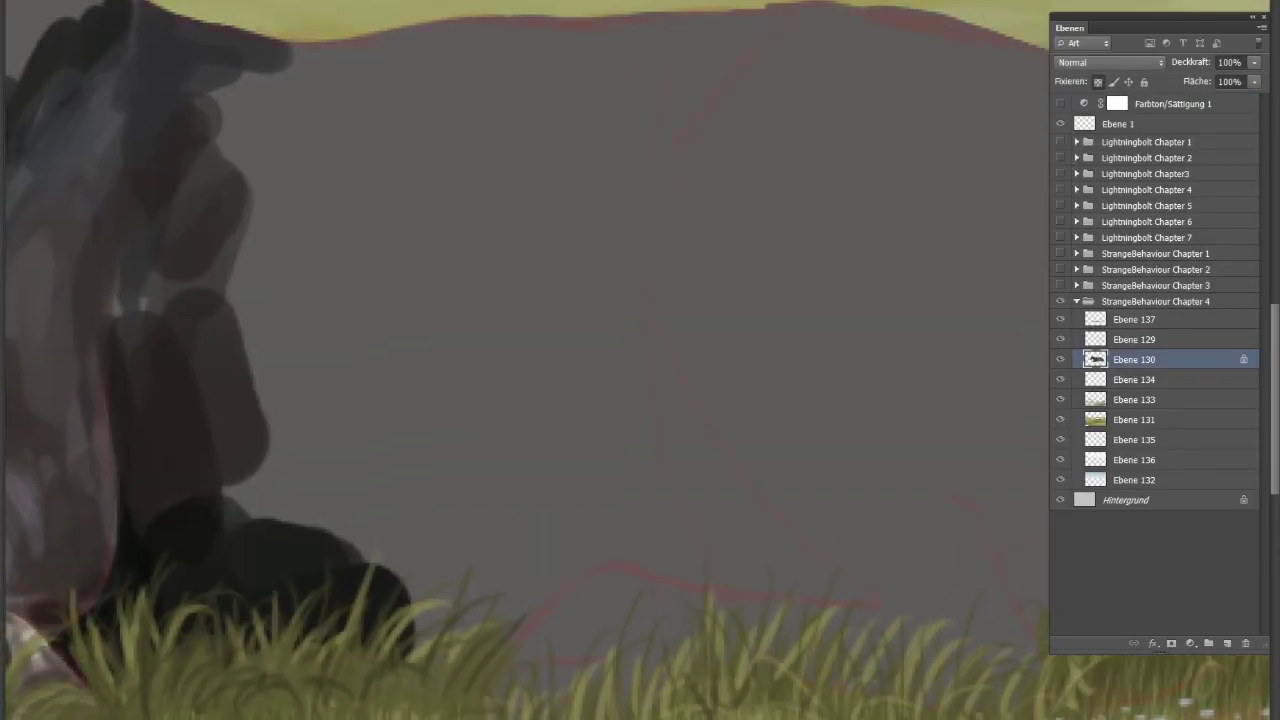
# Block in the hind leg shape with dark strokes
pyautogui.moveTo(560, 580); pyautogui.dragTo(440, 640)
pyautogui.moveTo(615, 555); pyautogui.dragTo(790, 575)
pyautogui.moveTo(650, 420); pyautogui.dragTo(890, 600)
pyautogui.moveTo(630, 290); pyautogui.dragTo(800, 520)
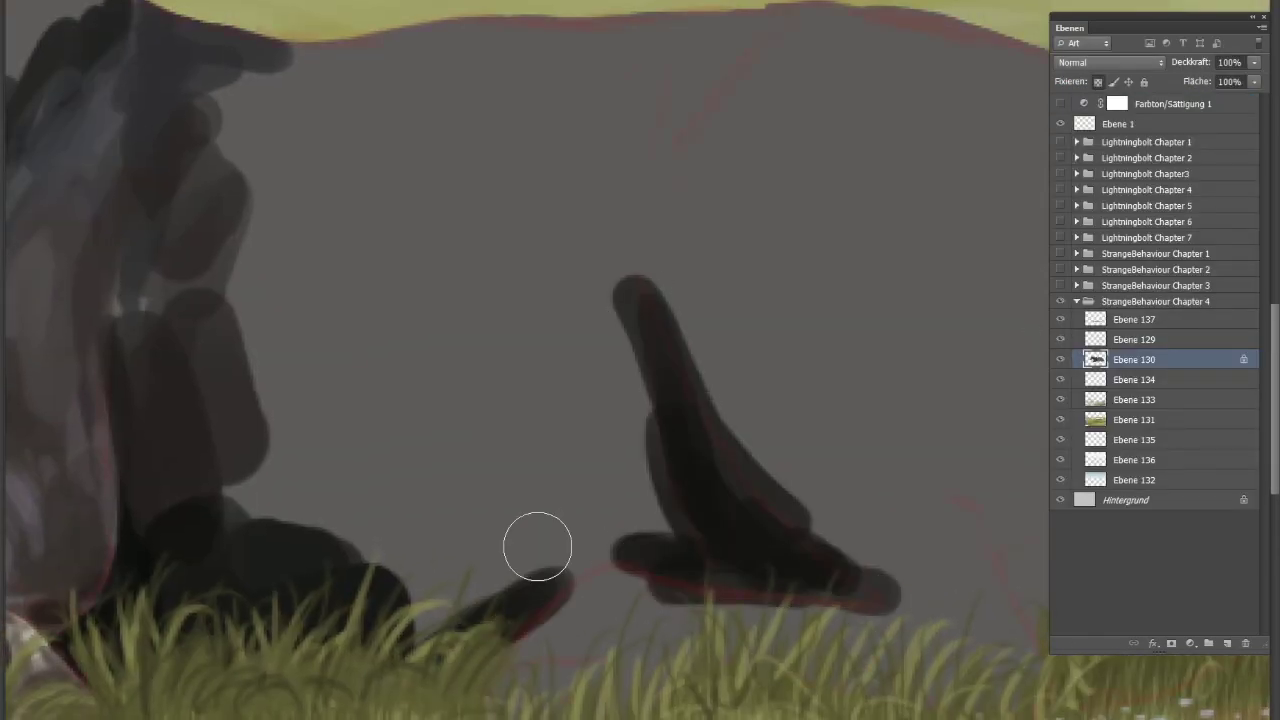
# Block in the dark body mass with a blue-grey highlight and pinkish front-leg edge
pyautogui.moveTo(250, 60)
pyautogui.mouseDown()
pyautogui.moveTo(600, 94)
pyautogui.moveTo(323, 329)
pyautogui.moveTo(420, 520)
pyautogui.mouseUp()
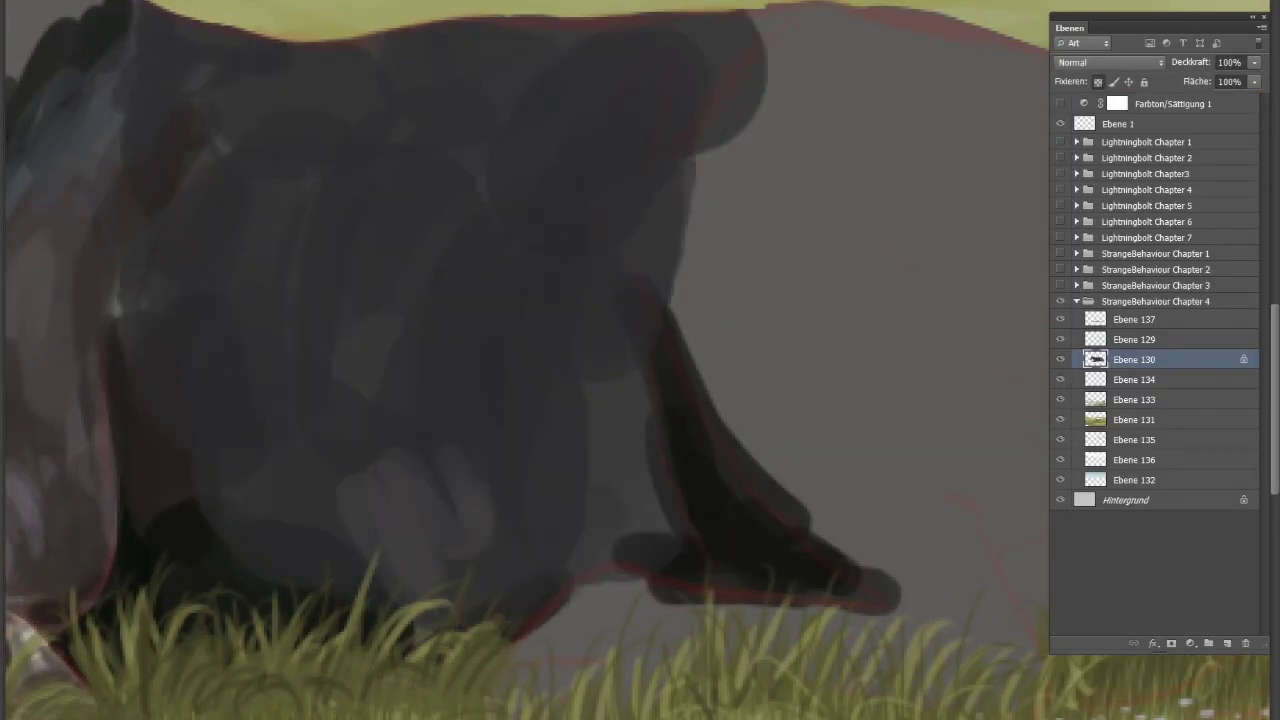
pyautogui.moveTo(200, 520); pyautogui.dragTo(360, 470)
pyautogui.moveTo(140, 250); pyautogui.dragTo(170, 350)
pyautogui.moveTo(480, 60); pyautogui.dragTo(466, 134)
pyautogui.moveTo(400, 180); pyautogui.dragTo(530, 90)
pyautogui.moveTo(700, 60)
pyautogui.mouseDown()
pyautogui.moveTo(657, 143)
pyautogui.moveTo(571, 500)
pyautogui.moveTo(420, 588)
pyautogui.moveTo(294, 437)
pyautogui.mouseUp()
# Shade the lower belly brown, tone down the back highlight, and darken belly and chest
pyautogui.moveTo(440, 250); pyautogui.dragTo(470, 350)
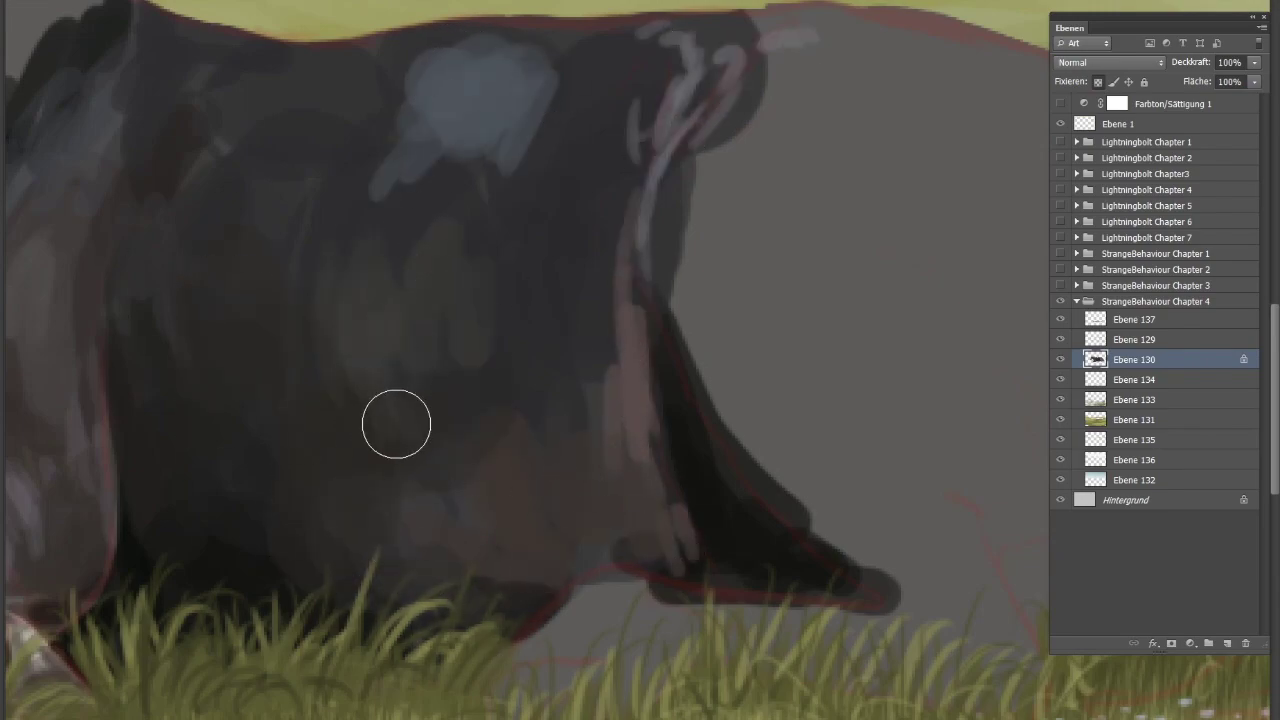
pyautogui.moveTo(400, 200)
pyautogui.mouseDown()
pyautogui.moveTo(334, 63)
pyautogui.moveTo(150, 70)
pyautogui.mouseUp()
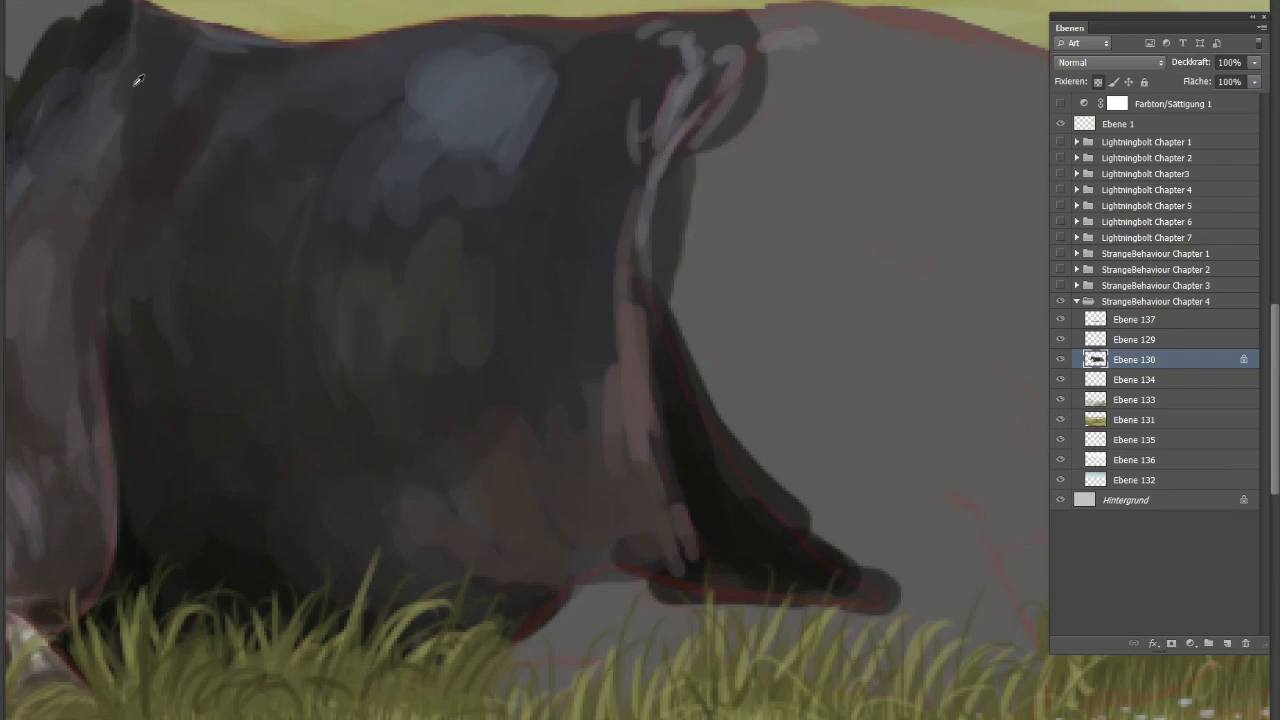
pyautogui.moveTo(470, 460); pyautogui.dragTo(429, 561)
pyautogui.moveTo(397, 86); pyautogui.dragTo(686, 180)
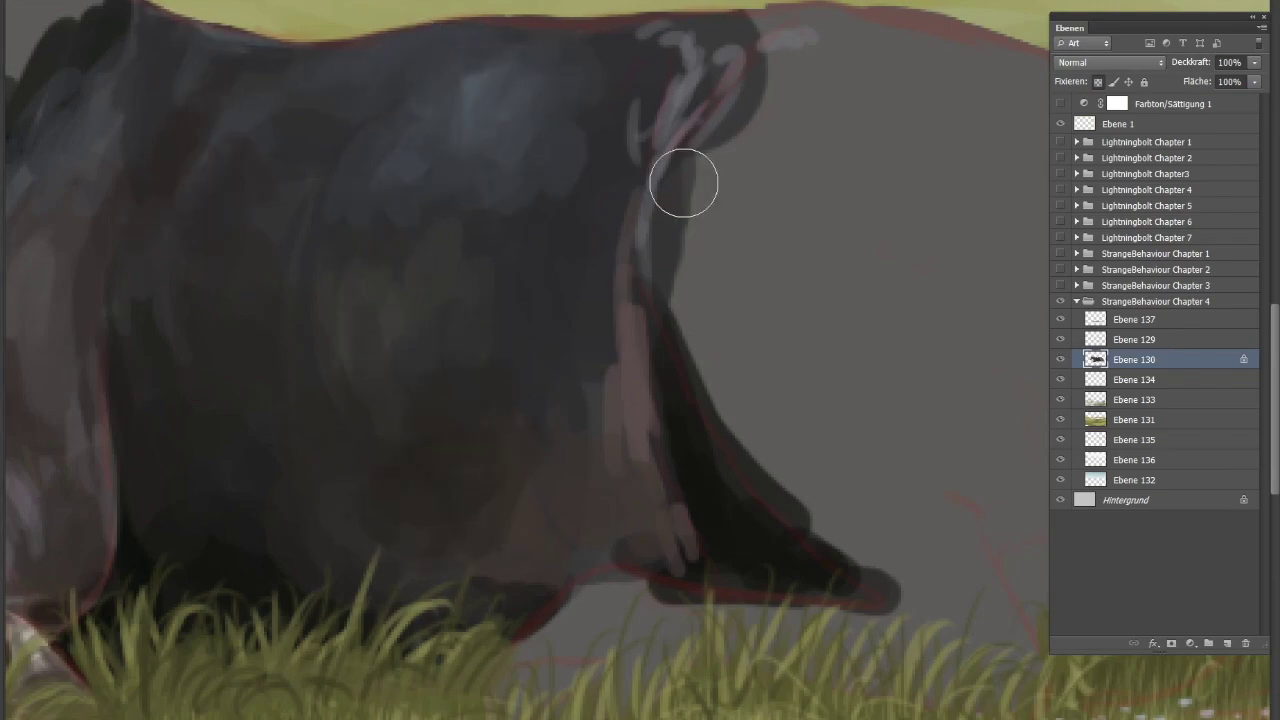
pyautogui.press('[')
pyautogui.press('[')
pyautogui.press('[')
pyautogui.moveTo(630, 390); pyautogui.dragTo(638, 504)
pyautogui.moveTo(560, 600)
pyautogui.mouseDown()
pyautogui.moveTo(600, 491)
pyautogui.moveTo(640, 262)
pyautogui.mouseUp()
# Block in brown and dark tones on the haunch and soften the pale shoulder strokes
pyautogui.hotkey('ctrl', '0')
pyautogui.moveTo(596, 568); pyautogui.dragTo(481, 454)
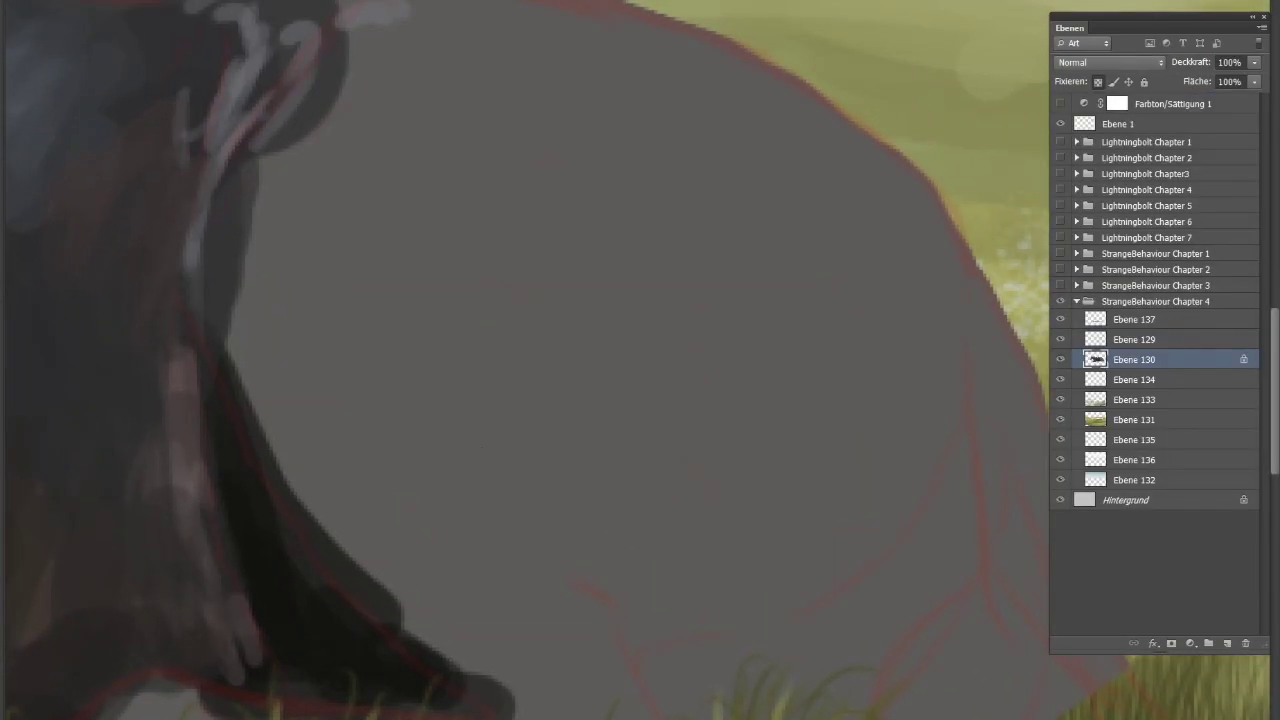
pyautogui.moveTo(360, 380); pyautogui.dragTo(414, 509)
pyautogui.moveTo(660, 570); pyautogui.dragTo(900, 420)
pyautogui.moveTo(640, 600); pyautogui.dragTo(766, 686)
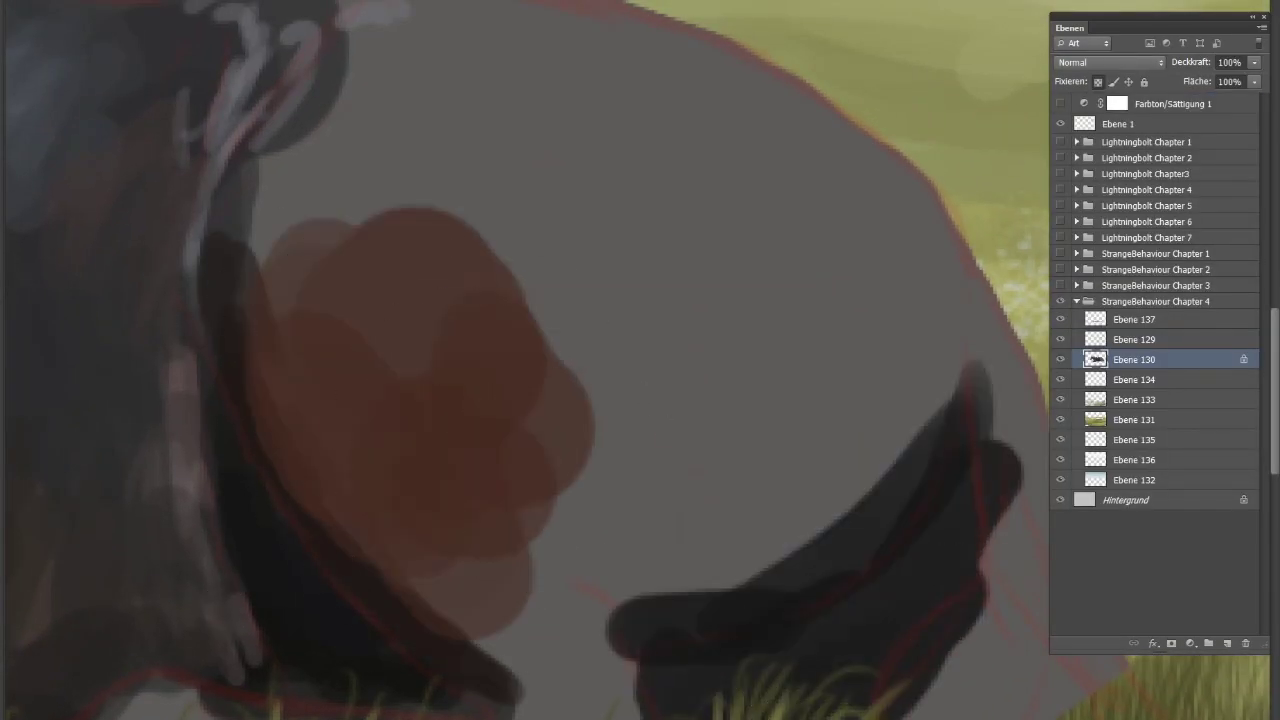
pyautogui.hotkey('ctrl', '-')
pyautogui.moveTo(330, 90); pyautogui.dragTo(290, 170)
# Add dark grey and pinkish-brown to the haunch and shade its centre and top curve
pyautogui.moveTo(740, 300)
pyautogui.mouseDown()
pyautogui.moveTo(814, 366)
pyautogui.moveTo(640, 300)
pyautogui.mouseUp()
pyautogui.moveTo(470, 570); pyautogui.dragTo(594, 486)
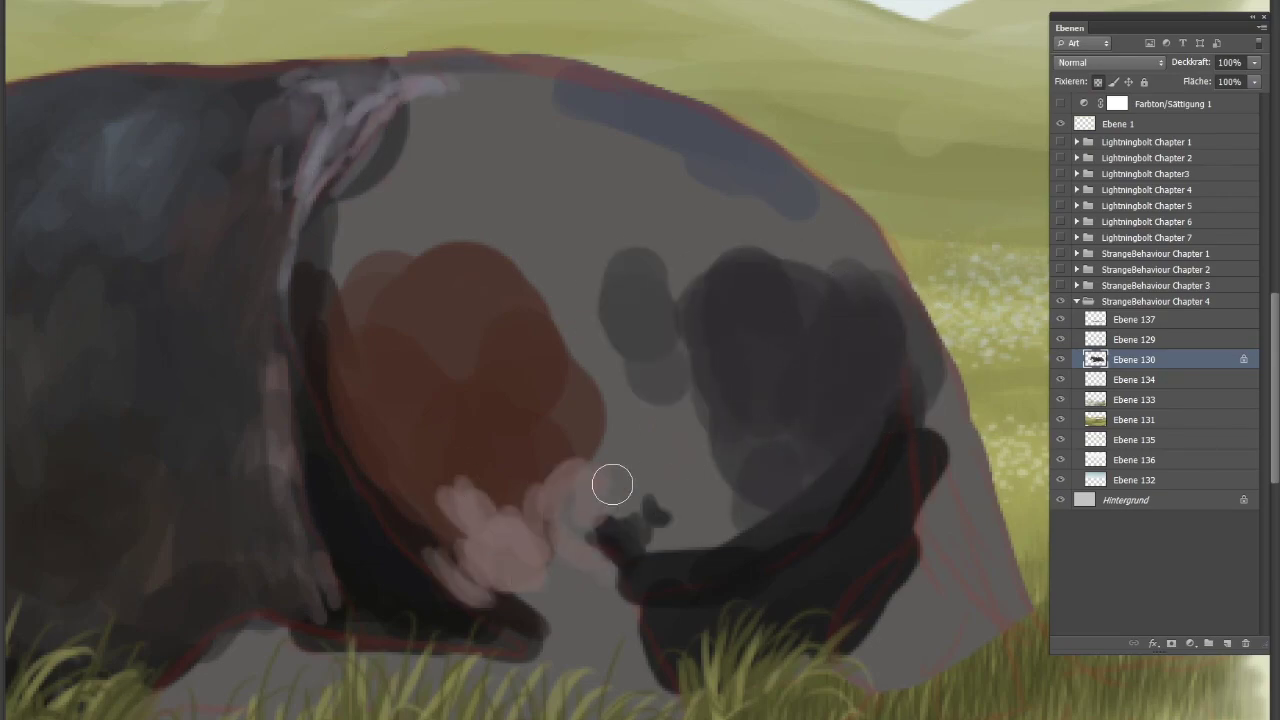
pyautogui.moveTo(440, 520); pyautogui.dragTo(580, 420)
pyautogui.moveTo(600, 370); pyautogui.dragTo(540, 480)
pyautogui.moveTo(675, 556); pyautogui.dragTo(790, 500)
pyautogui.moveTo(740, 480); pyautogui.dragTo(650, 300)
pyautogui.moveTo(340, 260)
pyautogui.mouseDown()
pyautogui.moveTo(551, 89)
pyautogui.moveTo(640, 95)
pyautogui.mouseUp()
pyautogui.moveTo(640, 140); pyautogui.dragTo(560, 200)
# Darken the haunch's upper curve, the brown patch, and the light grey area
pyautogui.moveTo(600, 260); pyautogui.dragTo(850, 260)
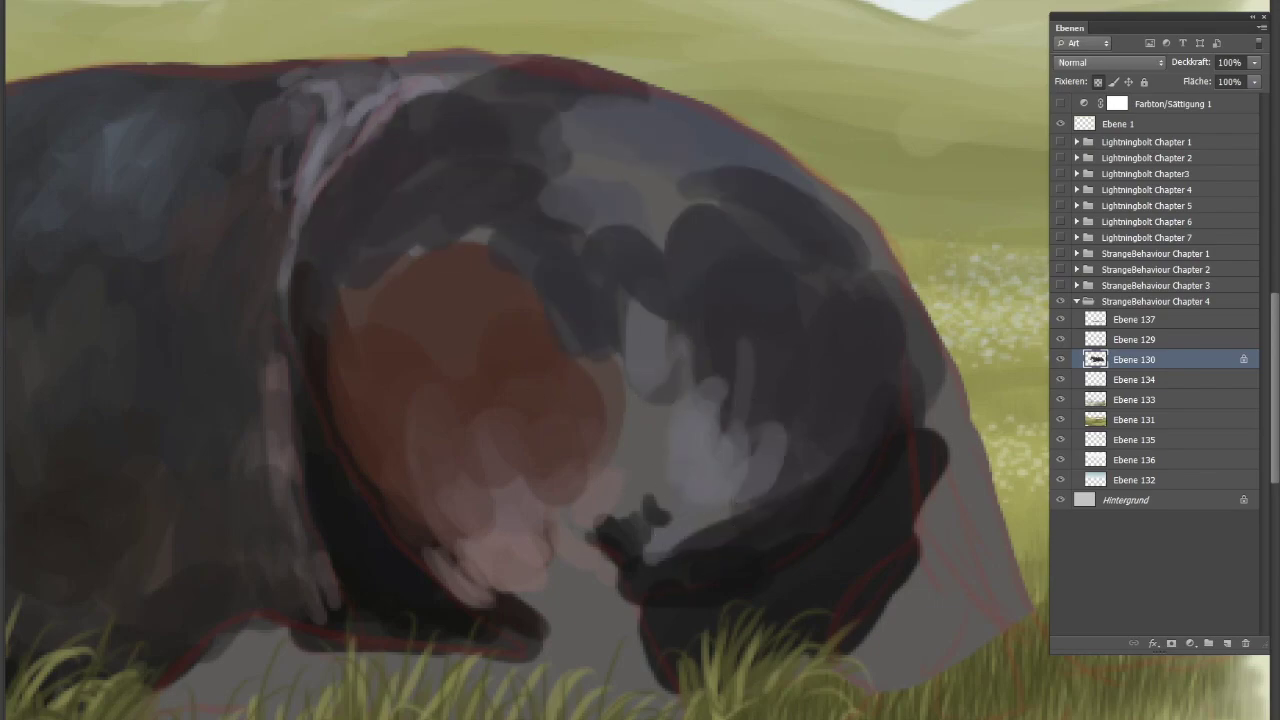
pyautogui.moveTo(880, 380); pyautogui.dragTo(830, 200)
pyautogui.moveTo(585, 100)
pyautogui.mouseDown()
pyautogui.moveTo(675, 276)
pyautogui.moveTo(712, 186)
pyautogui.mouseUp()
pyautogui.moveTo(340, 330)
pyautogui.mouseDown()
pyautogui.moveTo(437, 163)
pyautogui.moveTo(560, 260)
pyautogui.mouseUp()
pyautogui.moveTo(590, 190); pyautogui.dragTo(640, 150)
pyautogui.moveTo(650, 500); pyautogui.dragTo(634, 391)
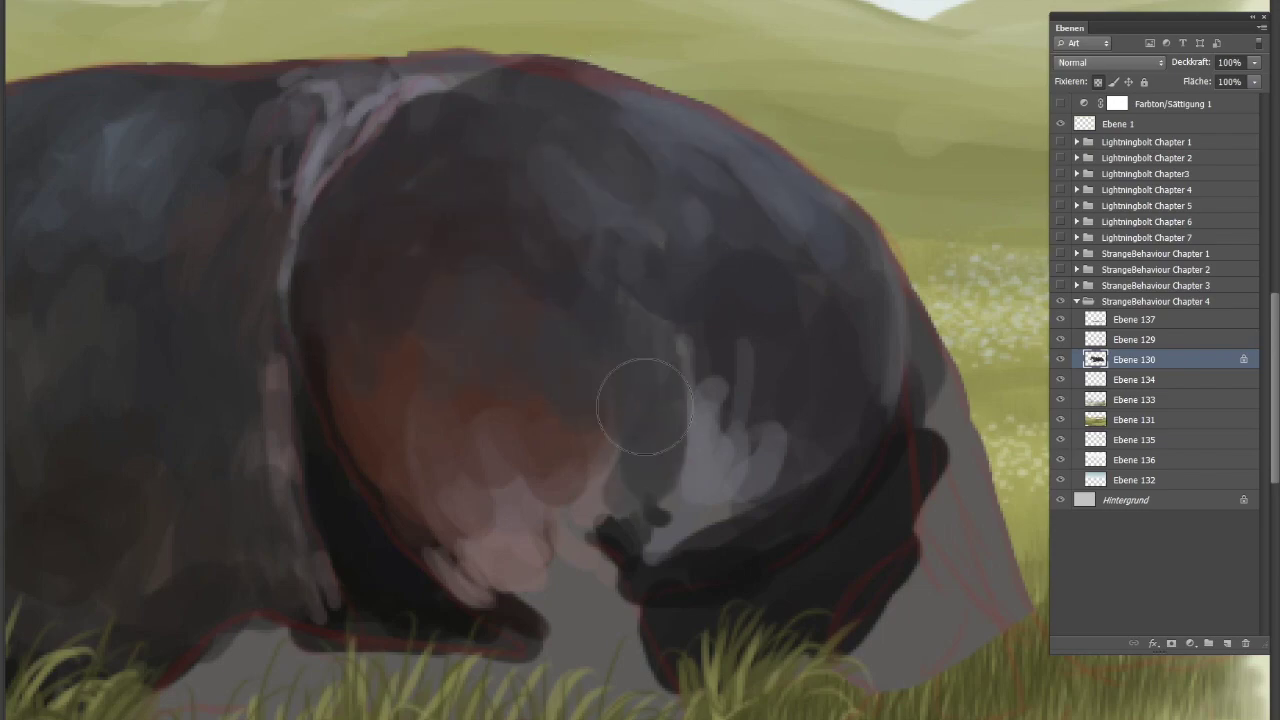
pyautogui.moveTo(660, 320); pyautogui.dragTo(620, 500)
# Add a lighter right edge to the haunch and deepen the pink area with reddish brown
pyautogui.moveTo(905, 420)
pyautogui.mouseDown()
pyautogui.moveTo(877, 514)
pyautogui.moveTo(820, 583)
pyautogui.mouseUp()
pyautogui.moveTo(910, 450); pyautogui.dragTo(820, 590)
pyautogui.moveTo(650, 545)
pyautogui.mouseDown()
pyautogui.moveTo(777, 503)
pyautogui.moveTo(712, 515)
pyautogui.mouseUp()
pyautogui.moveTo(505, 410); pyautogui.dragTo(404, 490)
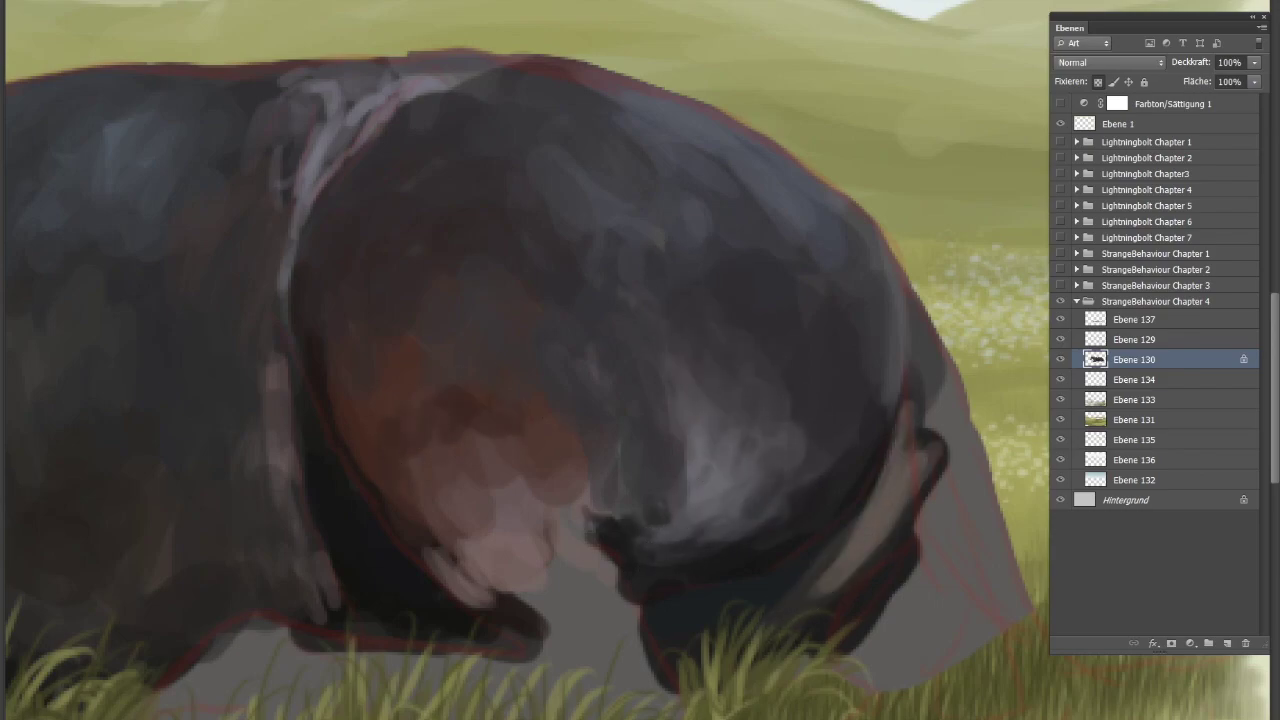
pyautogui.moveTo(665, 715); pyautogui.dragTo(775, 627)
pyautogui.moveTo(692, 484)
pyautogui.mouseDown()
pyautogui.moveTo(643, 391)
pyautogui.moveTo(574, 363)
pyautogui.moveTo(580, 300)
pyautogui.mouseUp()
# Fill the grey gap below the legs, darken the underside, and add a belly highlight and hind hoof
pyautogui.moveTo(760, 515)
pyautogui.mouseDown()
pyautogui.moveTo(673, 487)
pyautogui.moveTo(709, 389)
pyautogui.moveTo(200, 491)
pyautogui.mouseUp()
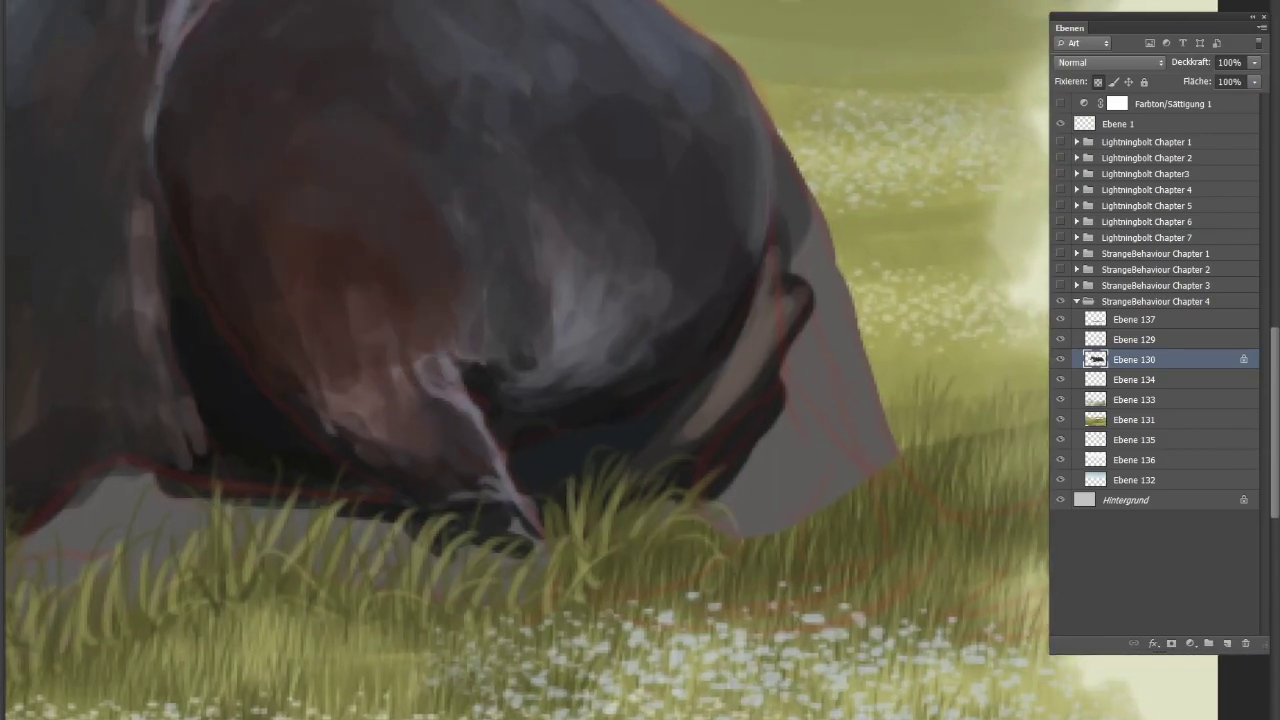
pyautogui.moveTo(420, 500); pyautogui.dragTo(540, 490)
pyautogui.moveTo(150, 510); pyautogui.dragTo(642, 530)
pyautogui.moveTo(150, 518); pyautogui.dragTo(525, 482)
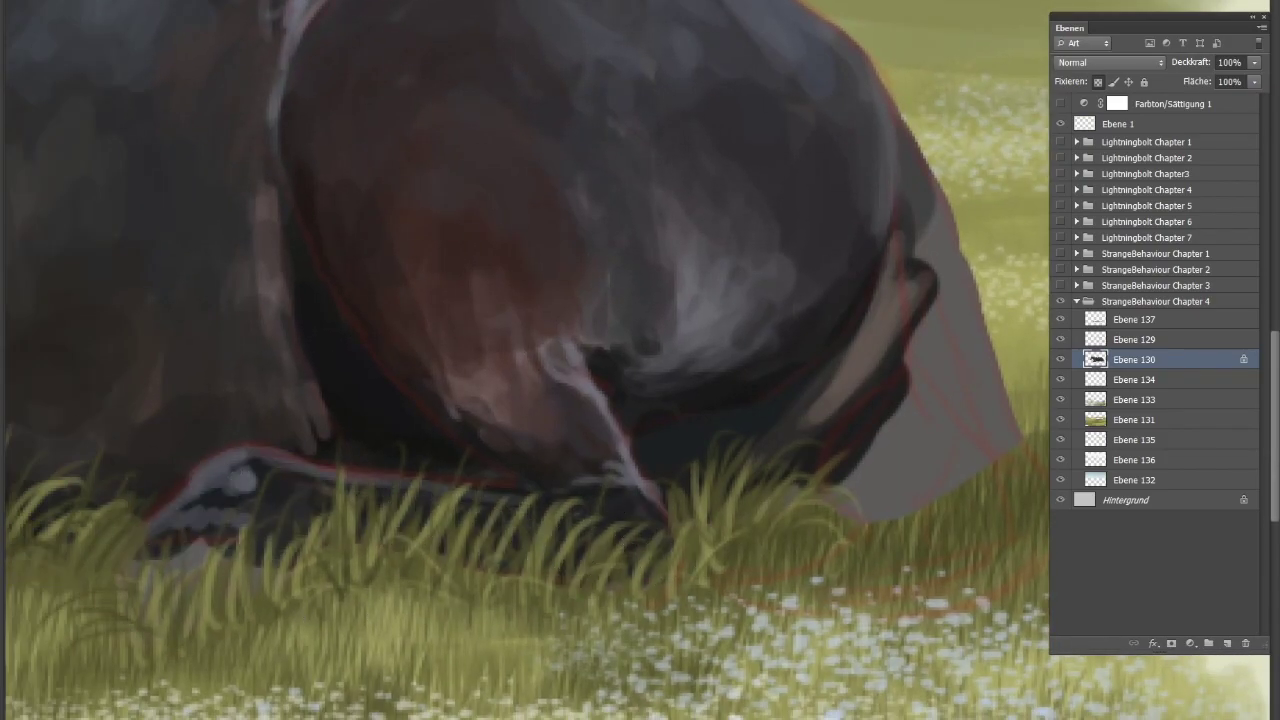
pyautogui.moveTo(140, 560); pyautogui.dragTo(215, 550)
pyautogui.moveTo(130, 590)
pyautogui.mouseDown()
pyautogui.moveTo(250, 545)
pyautogui.moveTo(265, 500)
pyautogui.mouseUp()
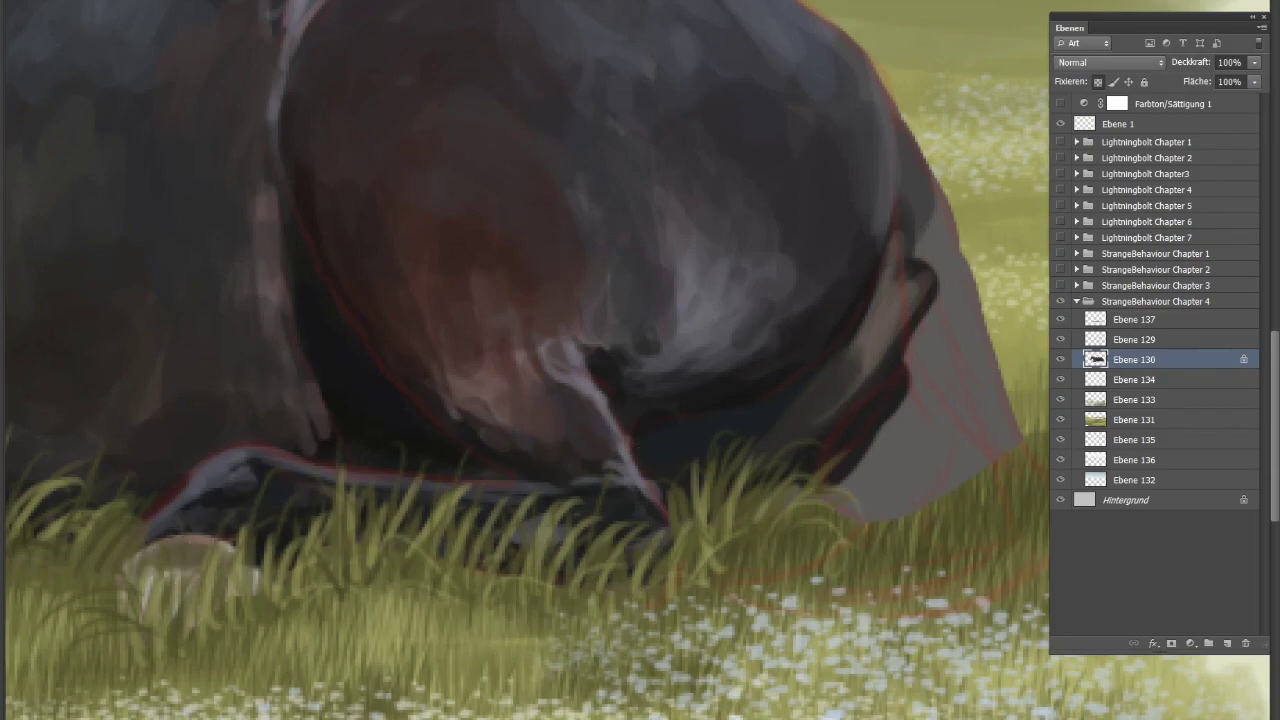
pyautogui.hotkey('ctrl', '0')
pyautogui.hotkey('ctrl', '+')
pyautogui.hotkey('ctrl', '+')
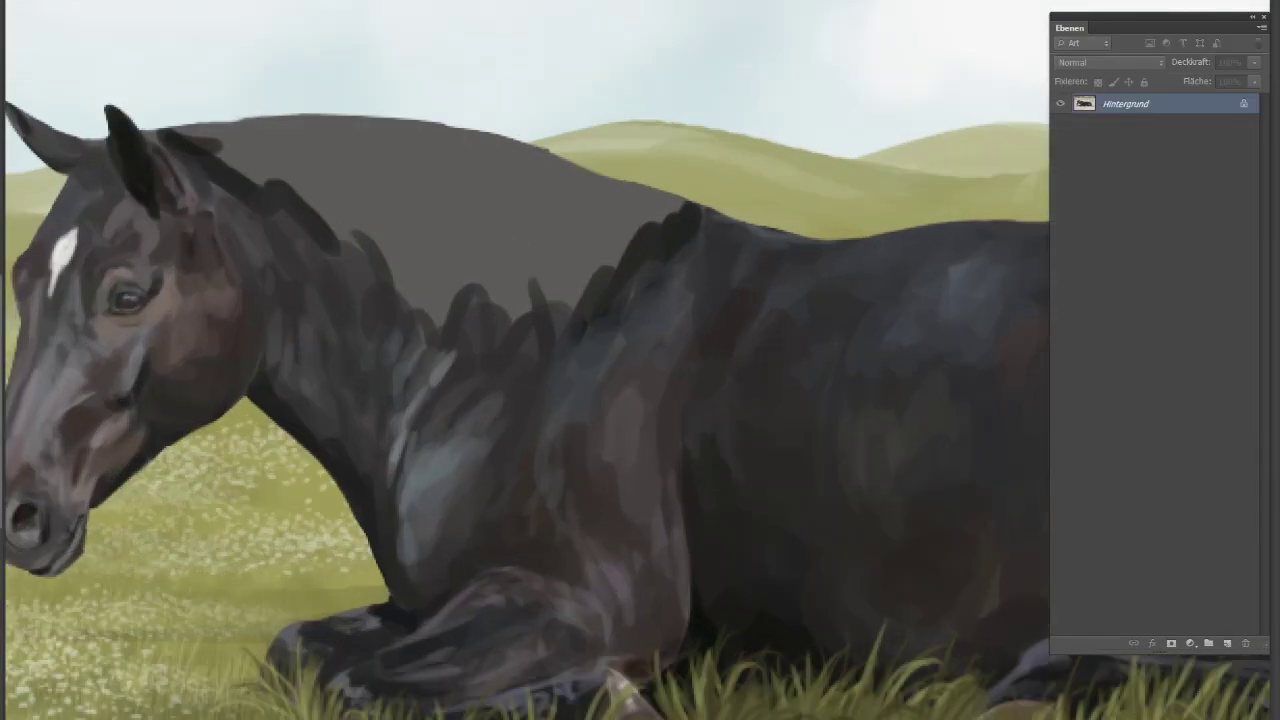
# Paint the dark forelock and fill in the full black mane along the neck
pyautogui.hotkey('ctrl', 'shift', 'alt', 'n')
pyautogui.moveTo(215, 105); pyautogui.dragTo(150, 270)
pyautogui.moveTo(250, 95); pyautogui.dragTo(420, 230)
pyautogui.moveTo(560, 210); pyautogui.dragTo(634, 336)
pyautogui.moveTo(500, 90); pyautogui.dragTo(740, 240)
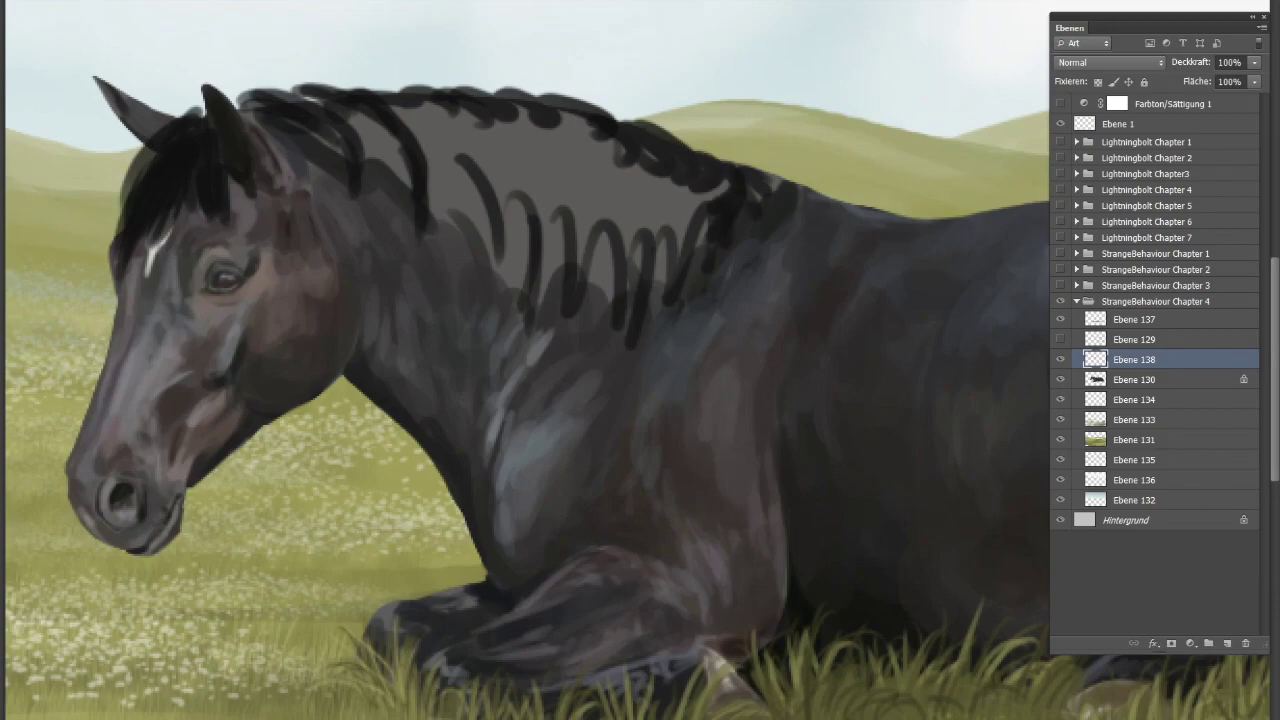
pyautogui.moveTo(320, 110); pyautogui.dragTo(437, 189)
pyautogui.moveTo(480, 110)
pyautogui.mouseDown()
pyautogui.moveTo(666, 177)
pyautogui.moveTo(420, 100)
pyautogui.mouseUp()
# Paint the dark tail hanging down into the grass
pyautogui.moveTo(125, 215); pyautogui.dragTo(160, 149)
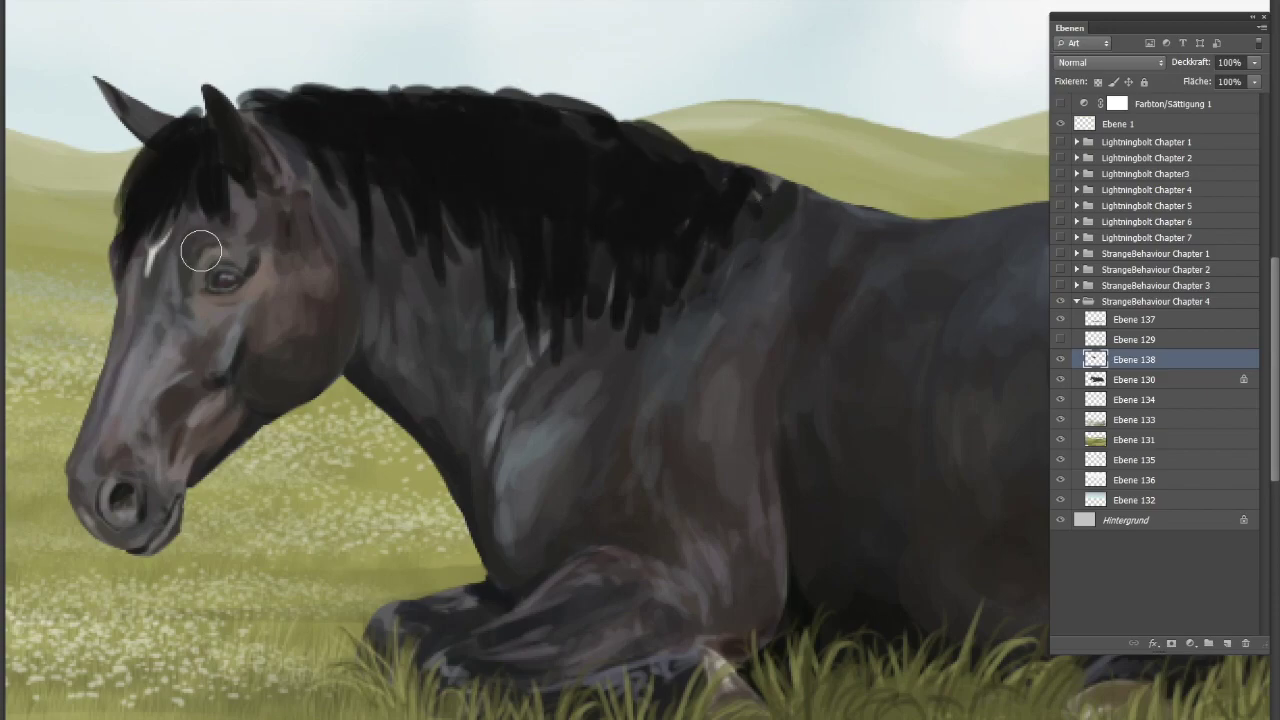
pyautogui.moveTo(665, 195); pyautogui.dragTo(685, 330)
pyautogui.moveTo(670, 200); pyautogui.dragTo(900, 550)
pyautogui.moveTo(740, 460); pyautogui.dragTo(614, 523)
pyautogui.moveTo(530, 540); pyautogui.dragTo(680, 340)
pyautogui.moveTo(665, 190)
pyautogui.mouseDown()
pyautogui.moveTo(720, 340)
pyautogui.moveTo(706, 471)
pyautogui.moveTo(880, 515)
pyautogui.mouseUp()
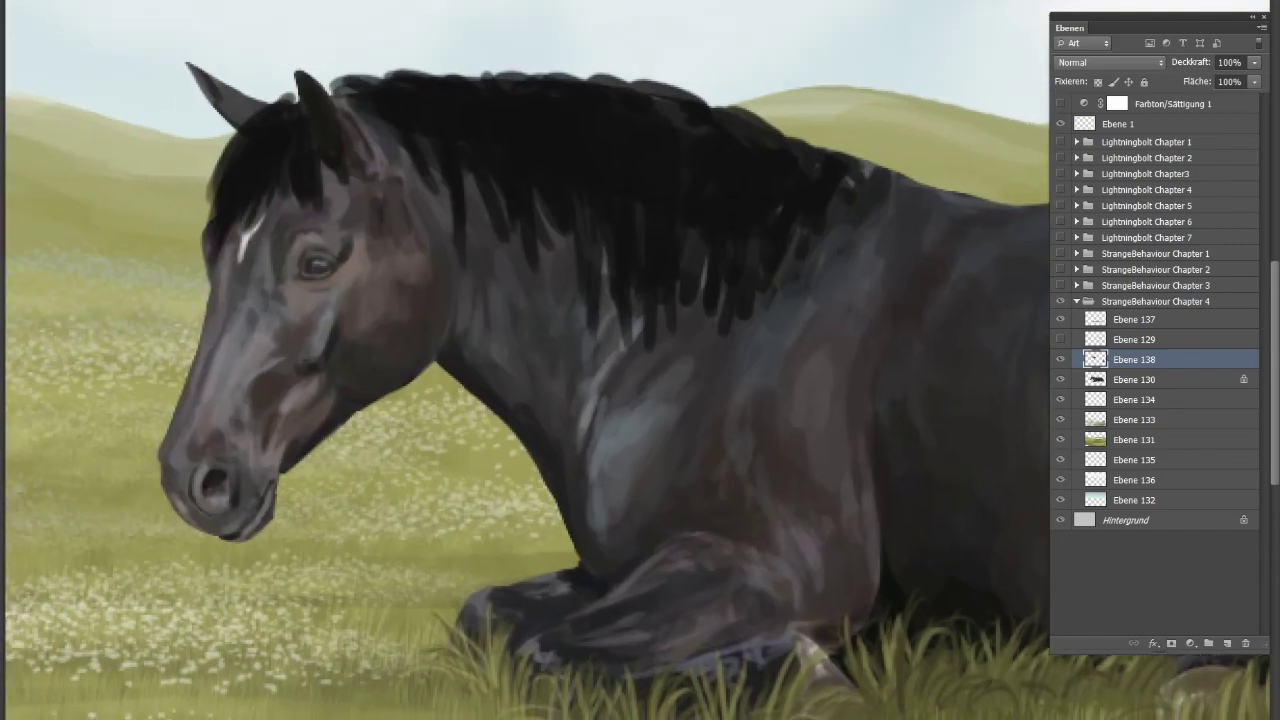
# Add dark mane strands along the neck and refine the tail
pyautogui.moveTo(260, 110); pyautogui.dragTo(414, 129)
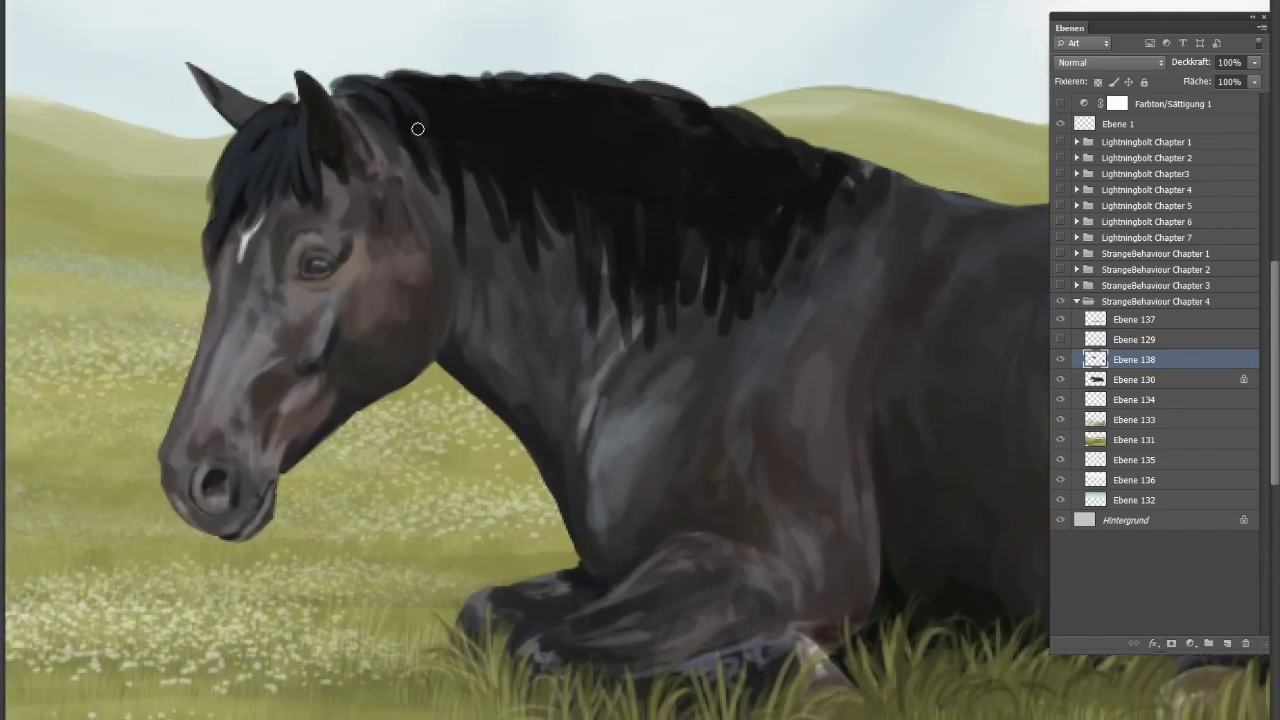
pyautogui.moveTo(450, 80); pyautogui.dragTo(514, 200)
pyautogui.moveTo(560, 80)
pyautogui.mouseDown()
pyautogui.moveTo(610, 196)
pyautogui.moveTo(714, 263)
pyautogui.mouseUp()
pyautogui.moveTo(760, 130); pyautogui.dragTo(717, 246)
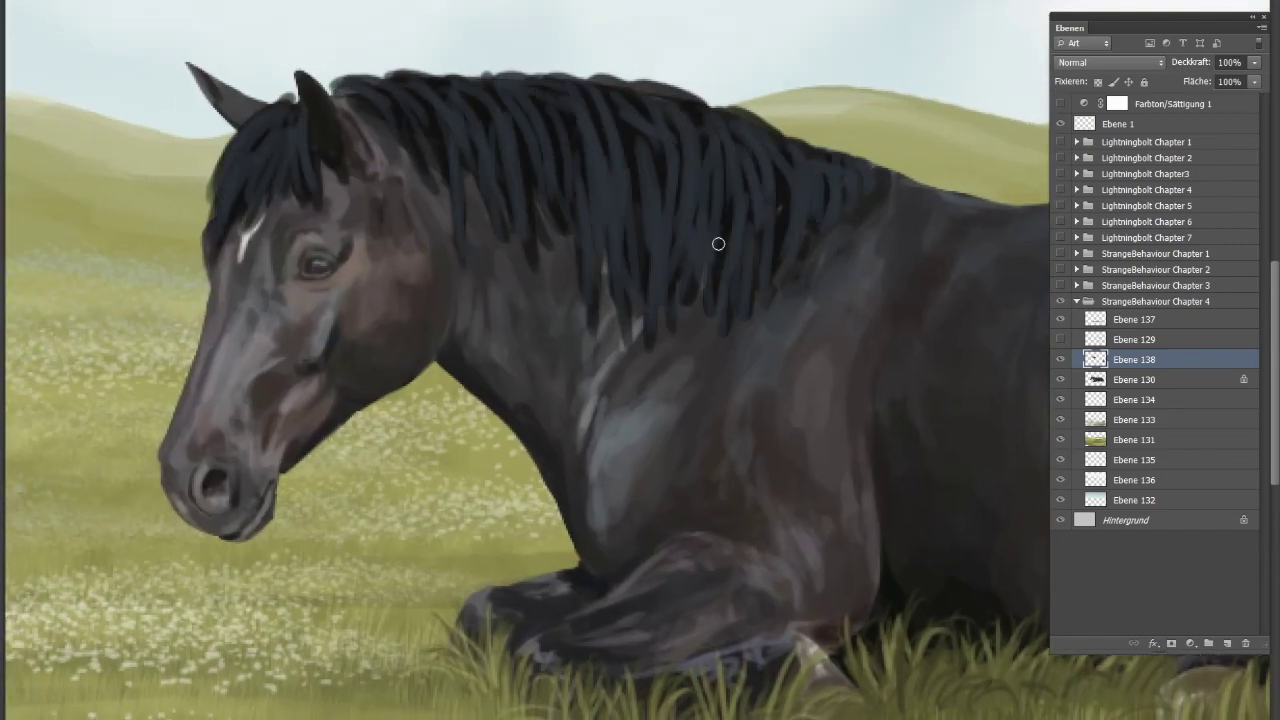
pyautogui.moveTo(520, 170)
pyautogui.mouseDown()
pyautogui.moveTo(658, 479)
pyautogui.moveTo(745, 530)
pyautogui.mouseUp()
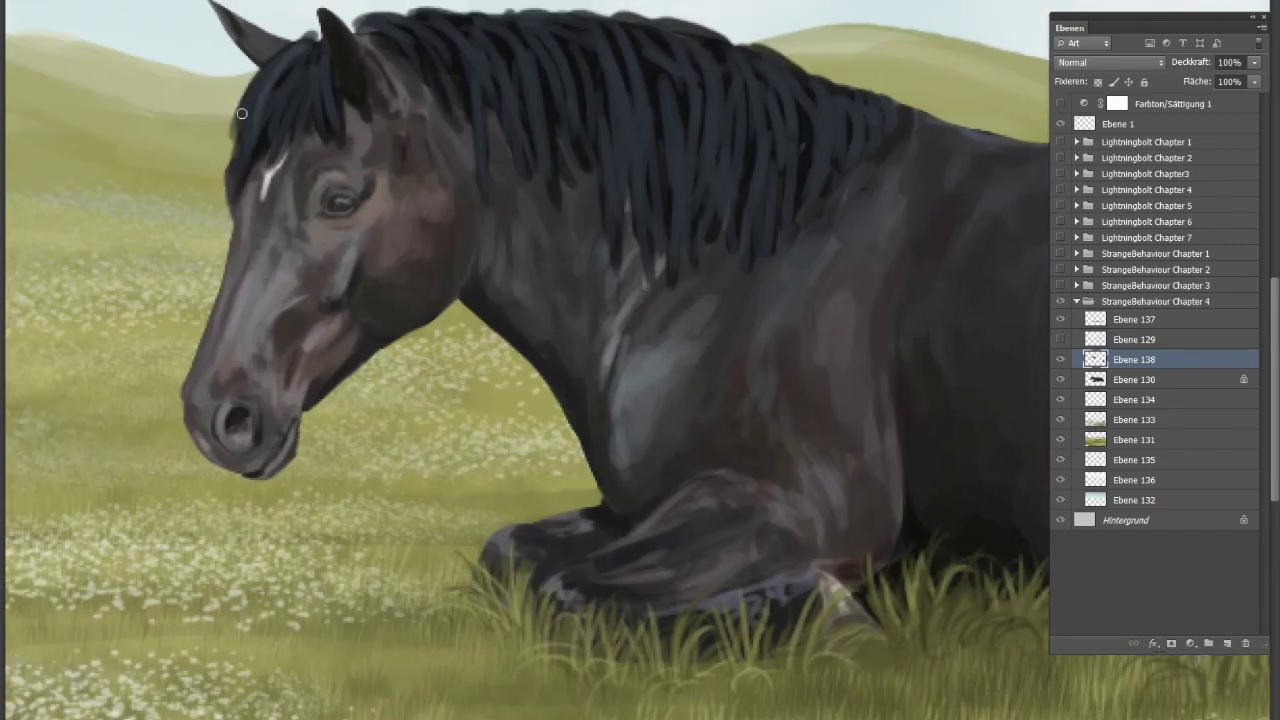
pyautogui.moveTo(265, 60); pyautogui.dragTo(300, 150)
pyautogui.moveTo(430, 25); pyautogui.dragTo(480, 165)
pyautogui.moveTo(520, 30); pyautogui.dragTo(630, 210)
pyautogui.moveTo(640, 30); pyautogui.dragTo(690, 200)
pyautogui.moveTo(790, 70); pyautogui.dragTo(840, 210)
pyautogui.moveTo(610, 95); pyautogui.dragTo(660, 300)
pyautogui.moveTo(610, 400); pyautogui.dragTo(710, 450)
# Add lighter blue-grey strands to the mane and tail, then show Ebene 1 and paint grass over the tail
pyautogui.moveTo(320, 85); pyautogui.dragTo(335, 180)
pyautogui.moveTo(425, 50); pyautogui.dragTo(510, 142)
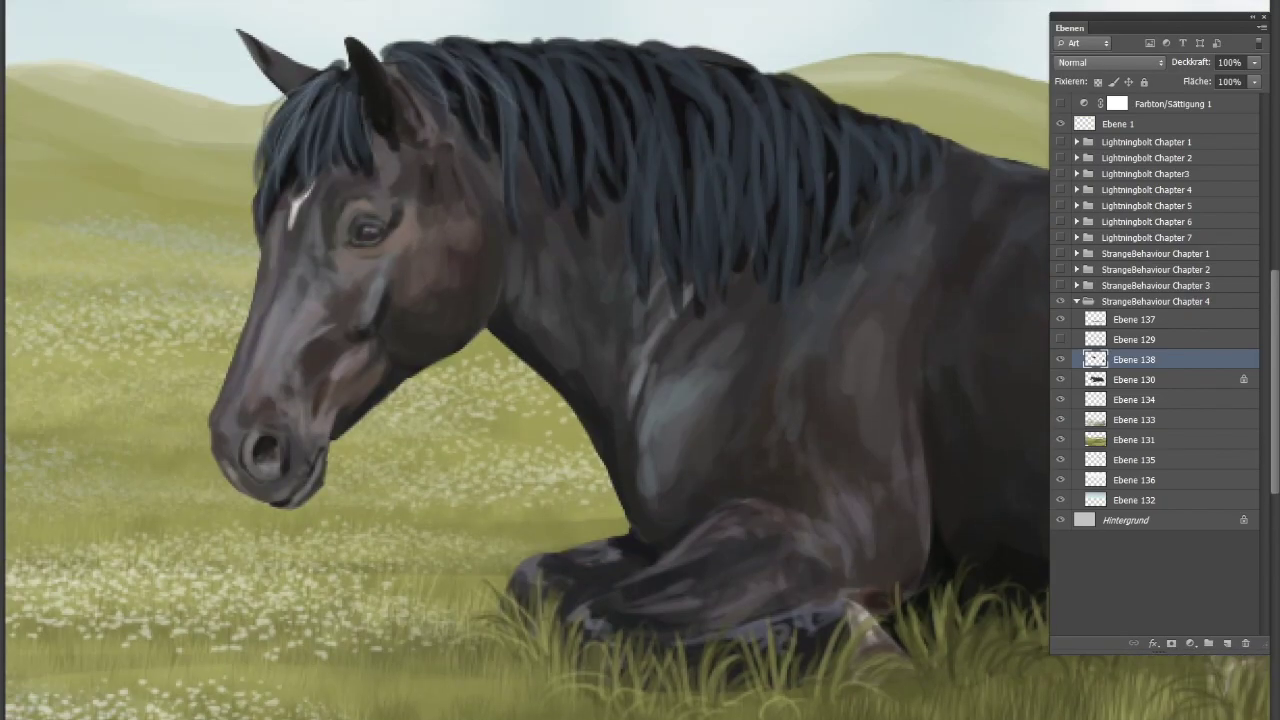
pyautogui.moveTo(542, 73); pyautogui.dragTo(600, 240)
pyautogui.moveTo(630, 80); pyautogui.dragTo(650, 285)
pyautogui.moveTo(710, 80); pyautogui.dragTo(745, 280)
pyautogui.moveTo(810, 115); pyautogui.dragTo(840, 290)
pyautogui.moveTo(700, 335); pyautogui.dragTo(720, 494)
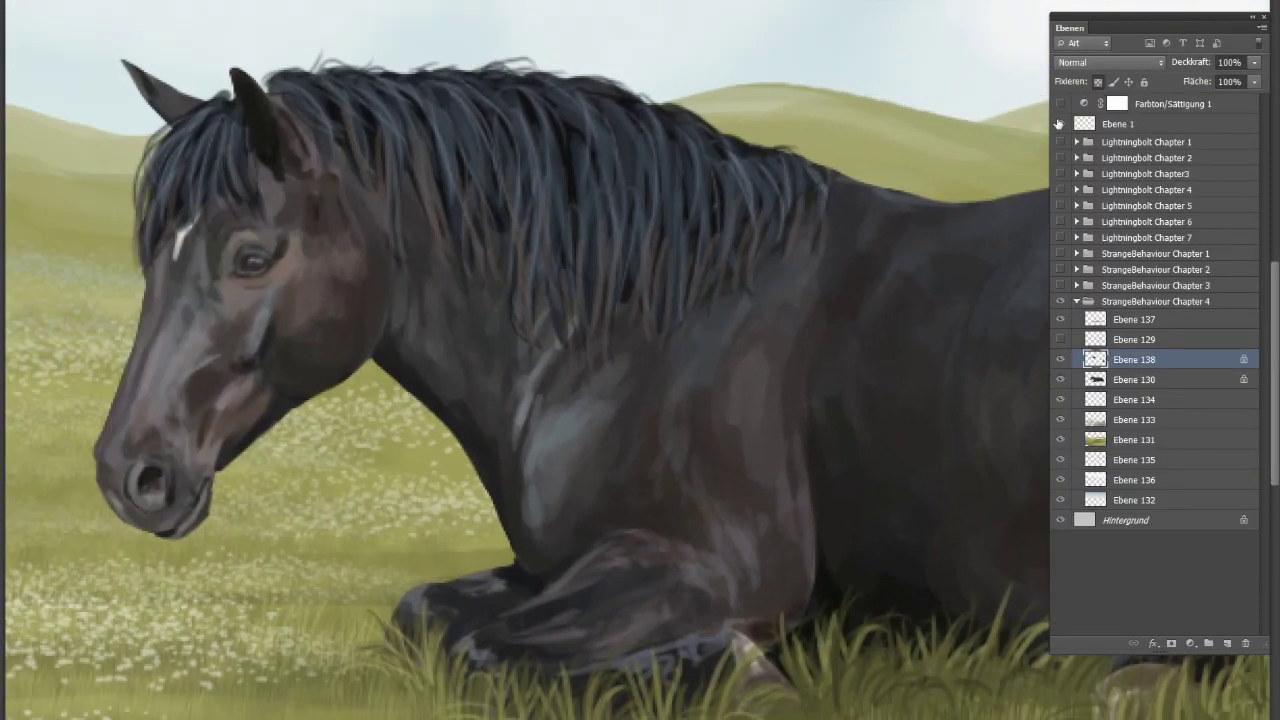
pyautogui.click(1059, 123)
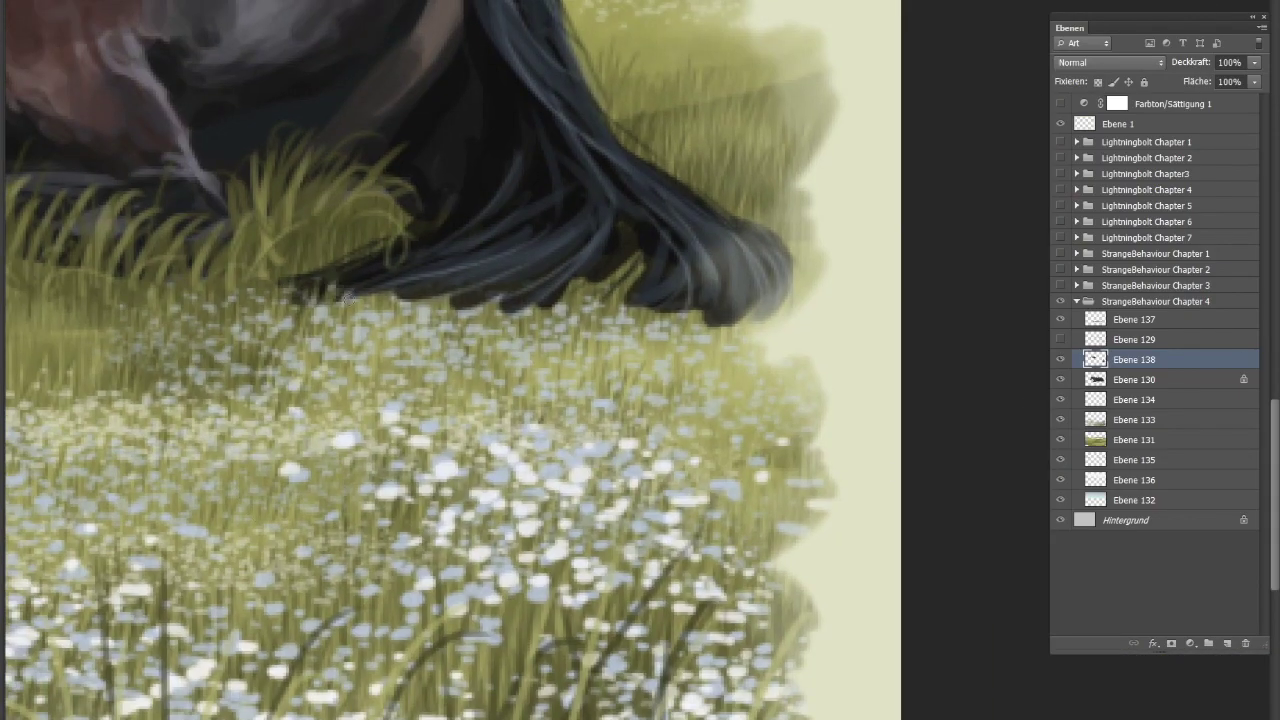
pyautogui.moveTo(345, 297)
pyautogui.mouseDown()
pyautogui.moveTo(713, 318)
pyautogui.moveTo(540, 262)
pyautogui.mouseUp()
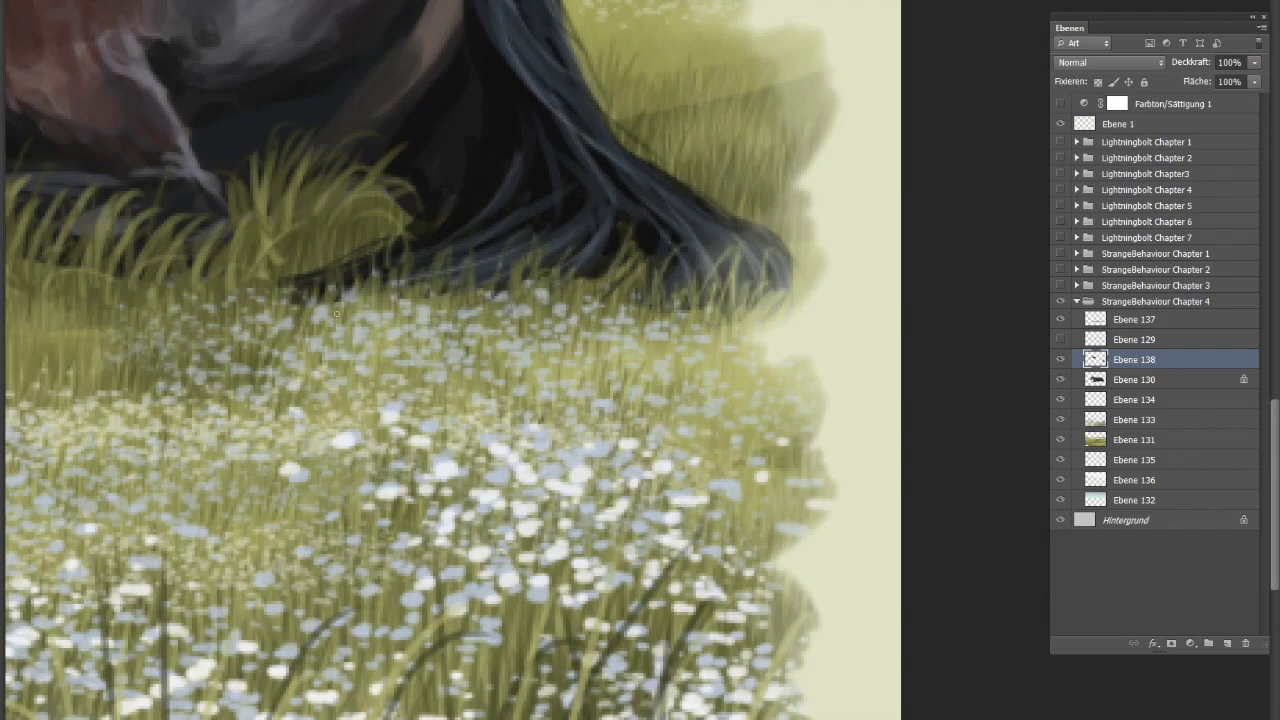